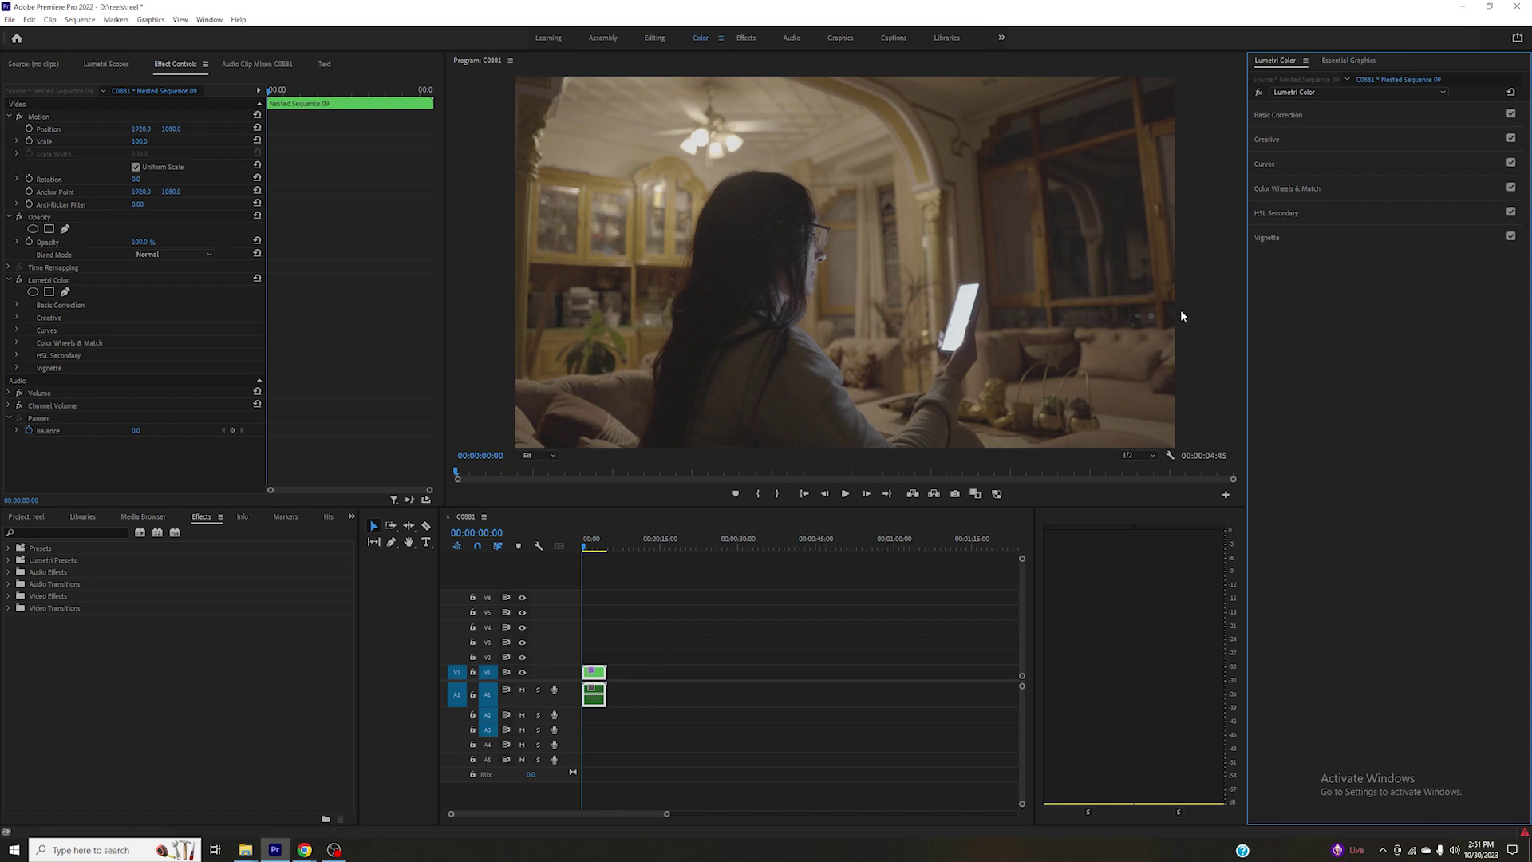
Step: In Basic Correction, set Highlights to -40.1 and Shadows to -34.2, and lower Contrast slightly
left_click(1280, 115)
left_click(1365, 263)
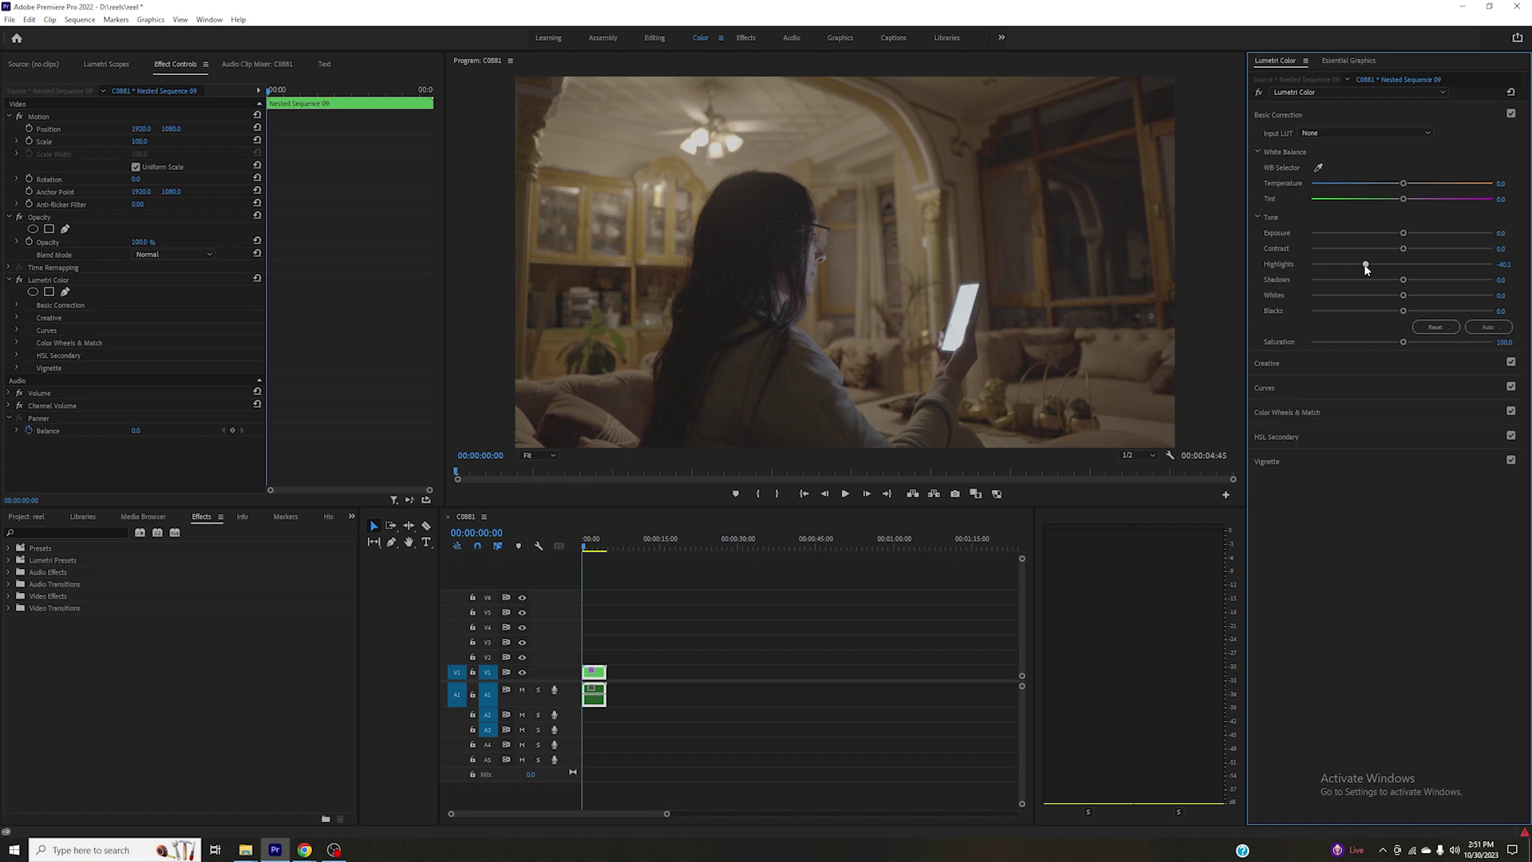
left_click(1370, 280)
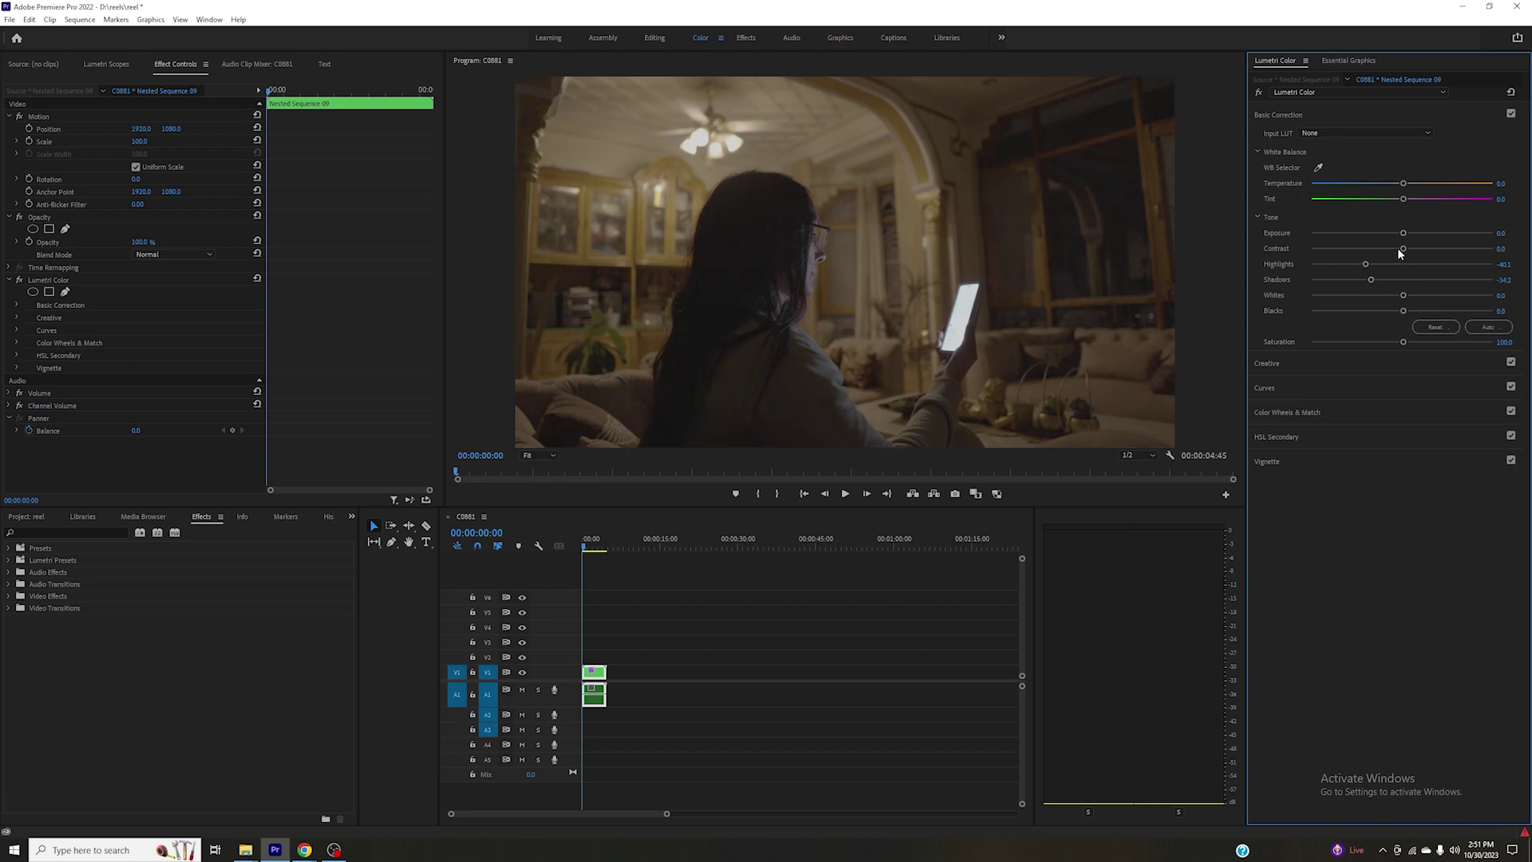
mouse_move(1403, 250)
left_mouse_down()
mouse_move(1392, 298)
mouse_move(1386, 252)
mouse_move(1371, 251)
mouse_move(1414, 259)
left_mouse_up()
Step: Shape the RGB master curve into an S-curve with a raised black point and lowered white point
left_click(1291, 117)
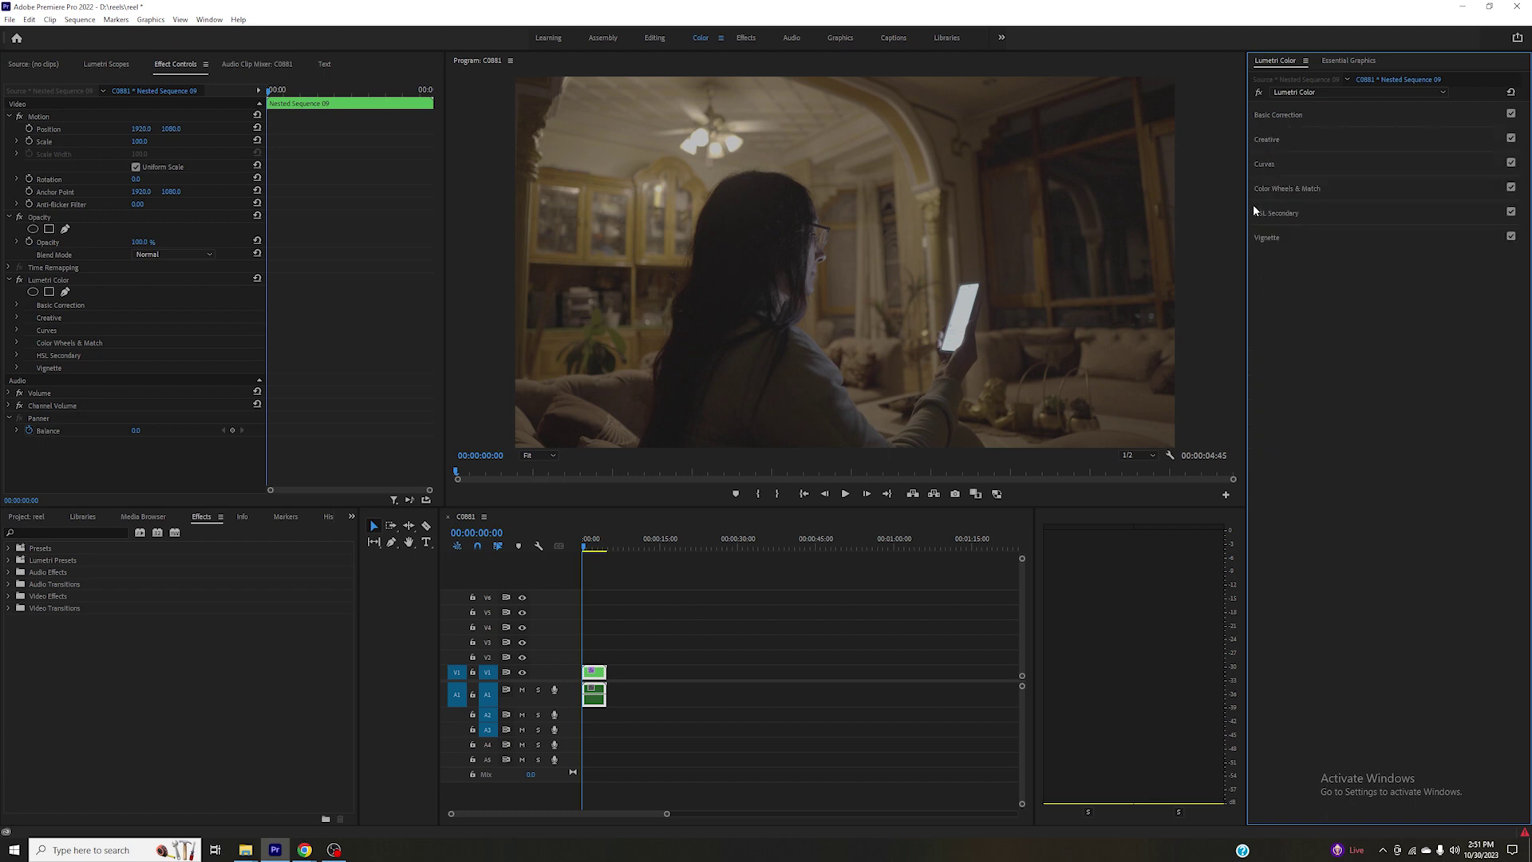
left_click(1272, 165)
left_click_drag(1306, 348, 1339, 349)
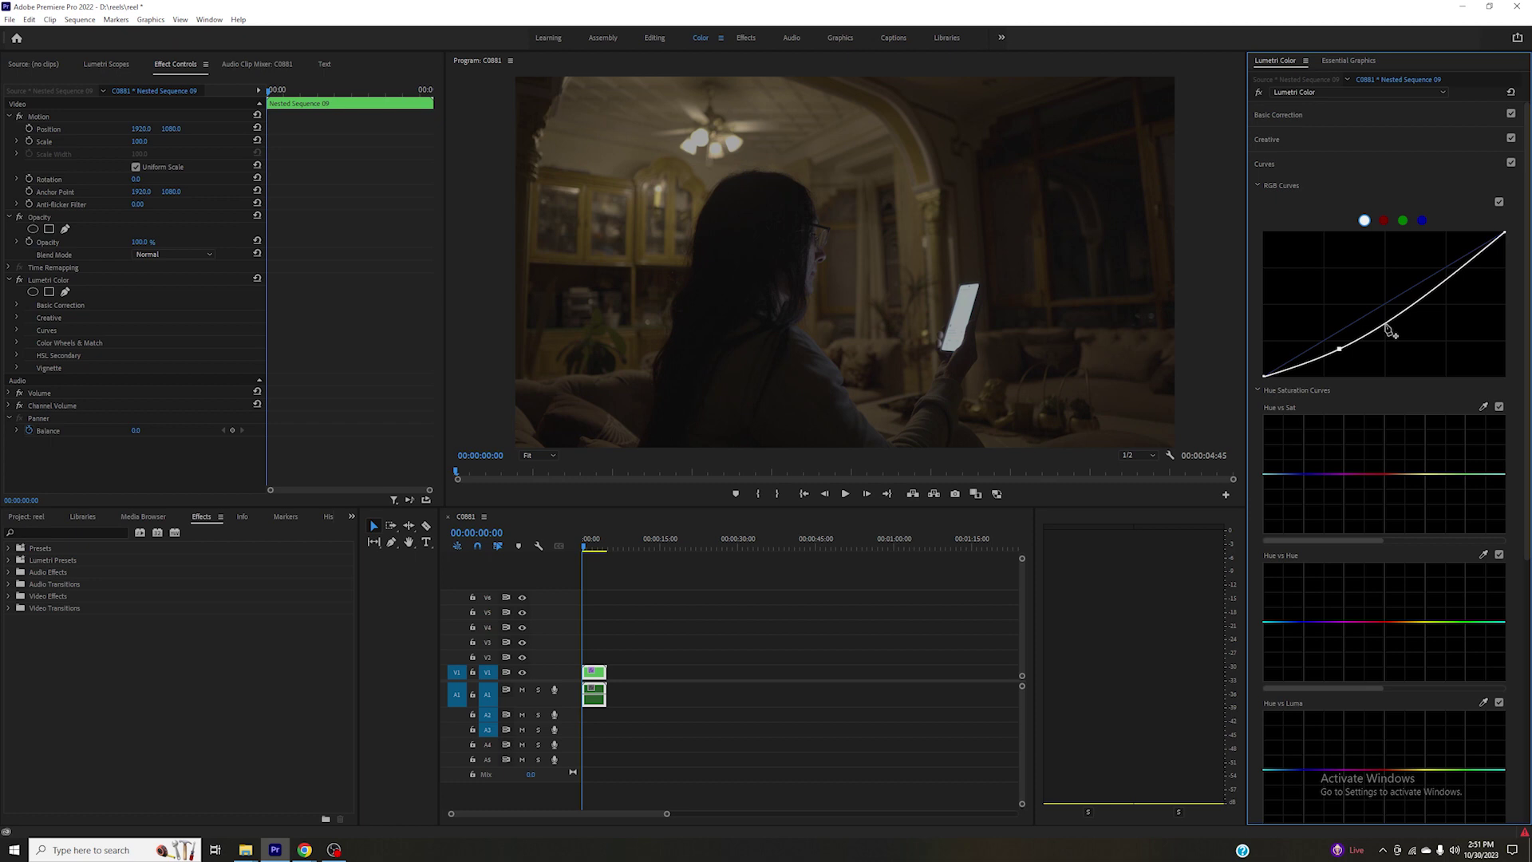
left_click_drag(1420, 297, 1441, 262)
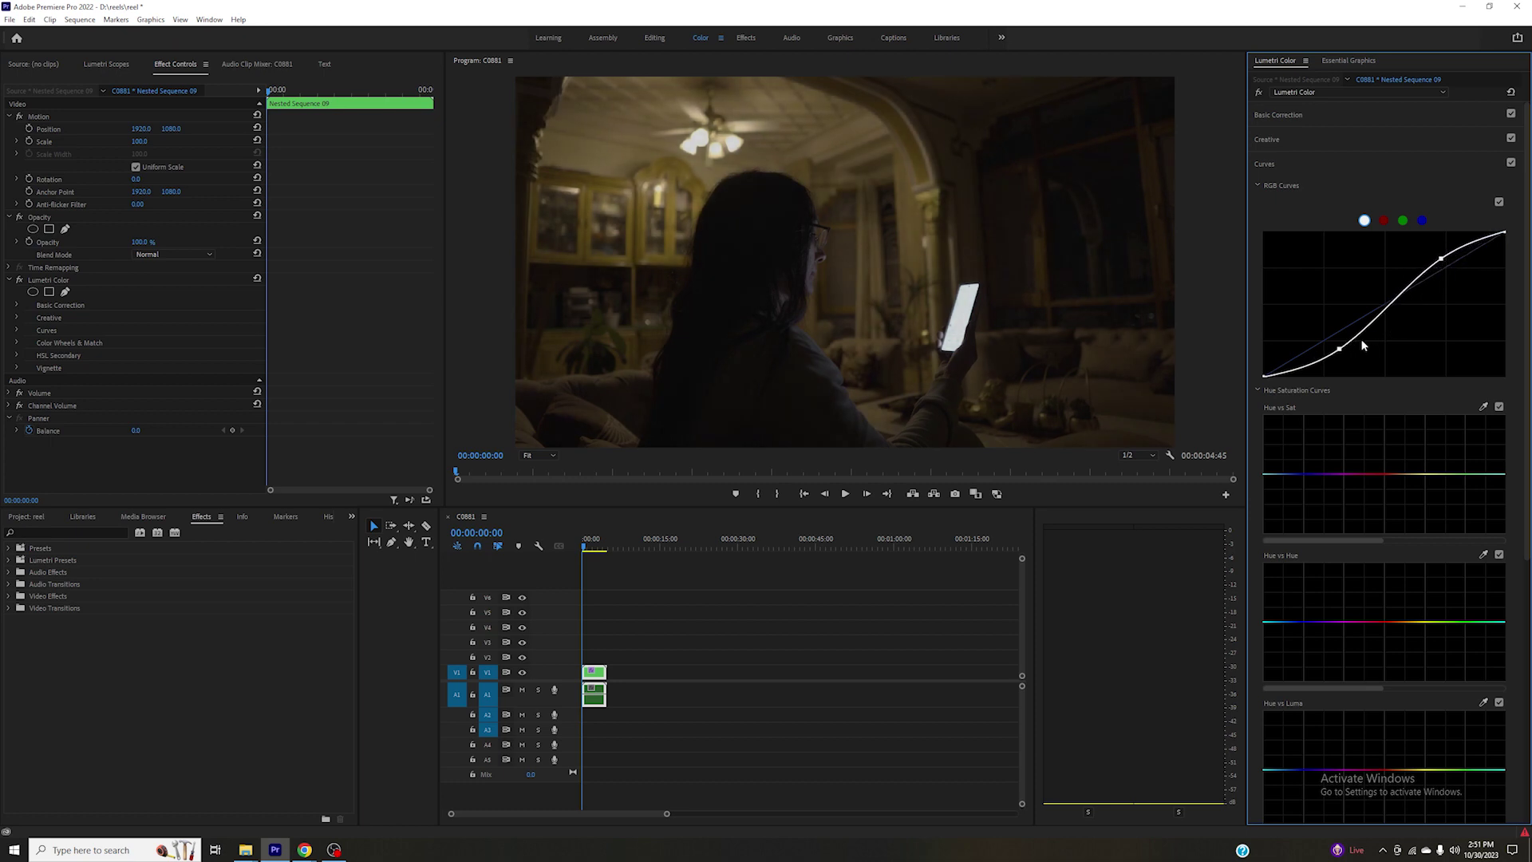
left_click_drag(1338, 349, 1336, 340)
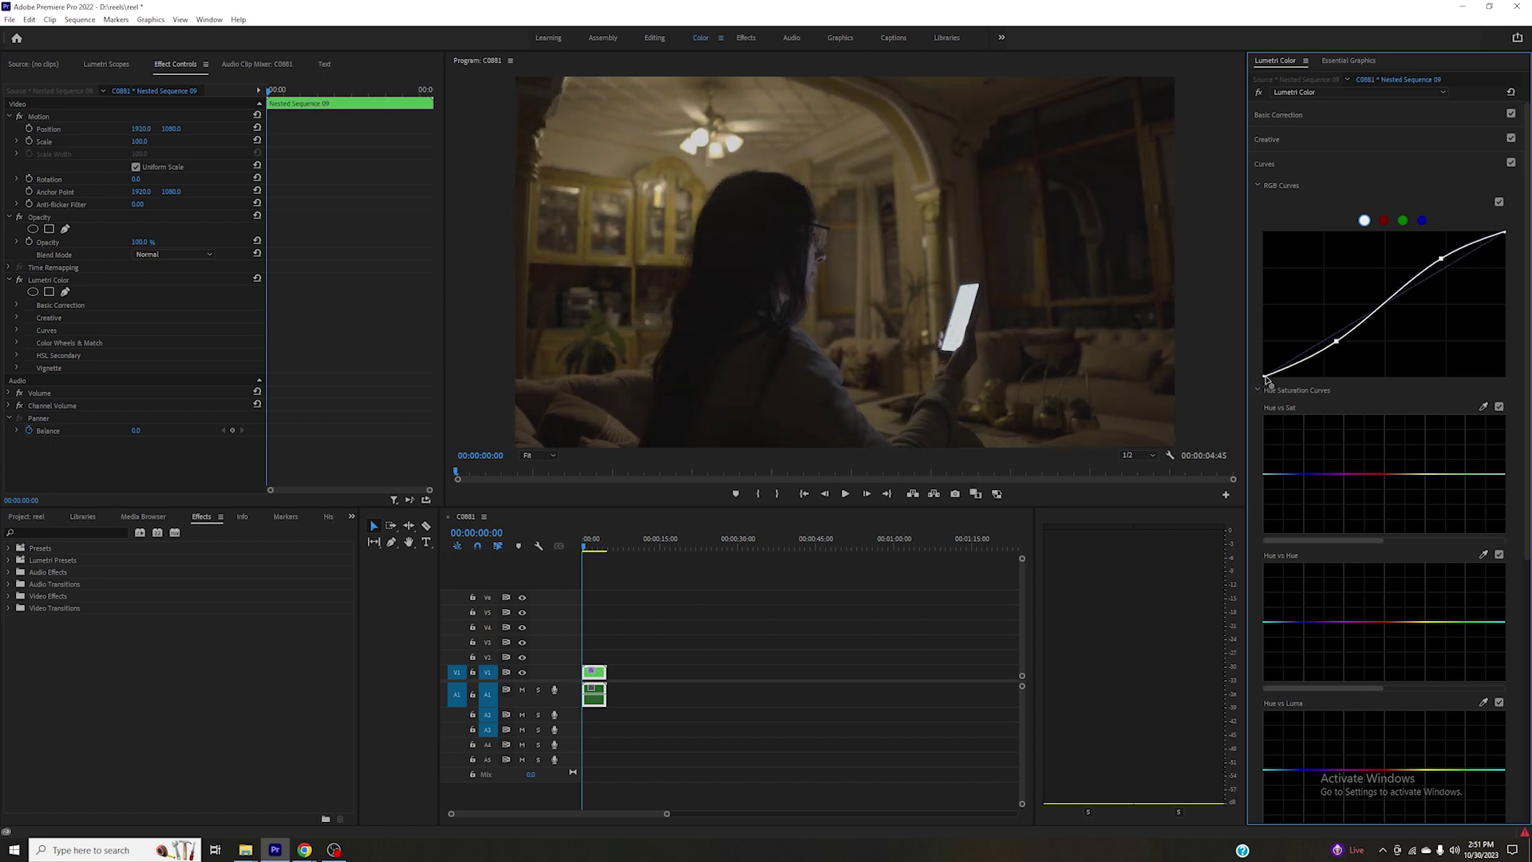
left_click_drag(1267, 379, 1264, 370)
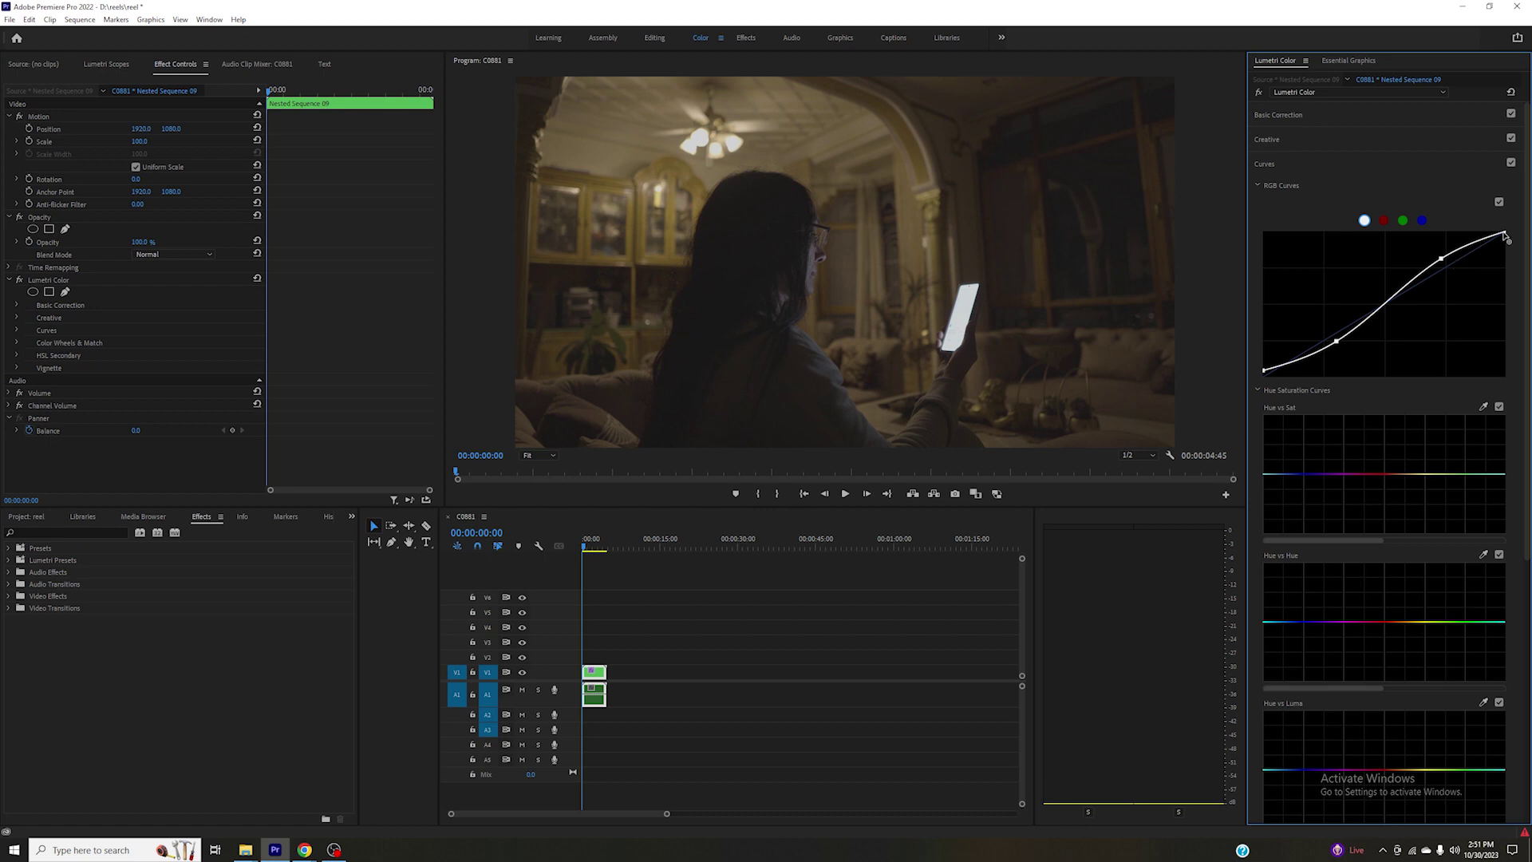
left_click_drag(1504, 235, 1509, 251)
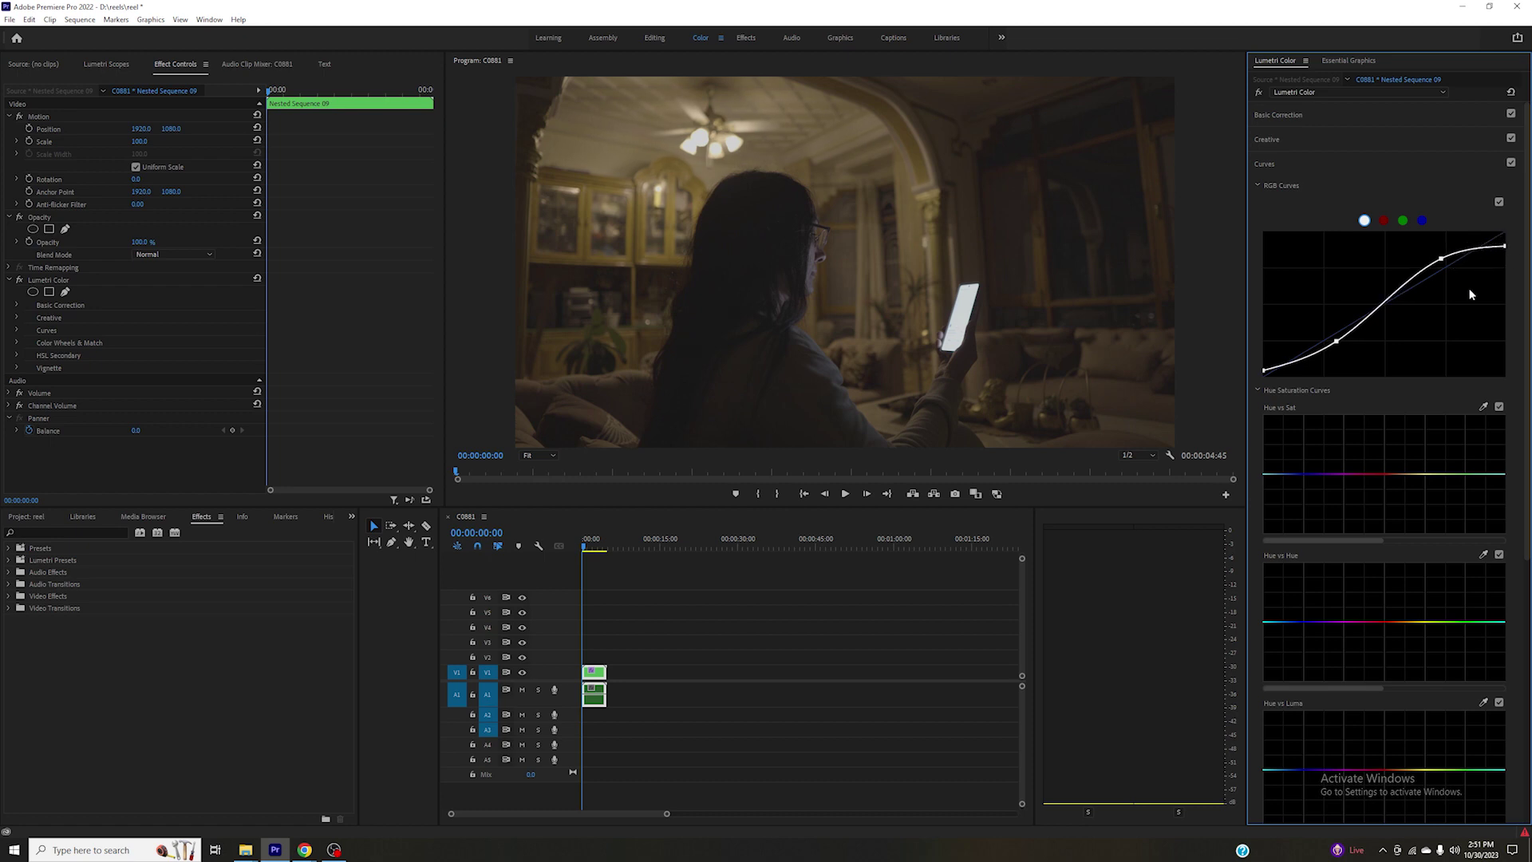
left_click_drag(1338, 343, 1340, 347)
left_click(1290, 363)
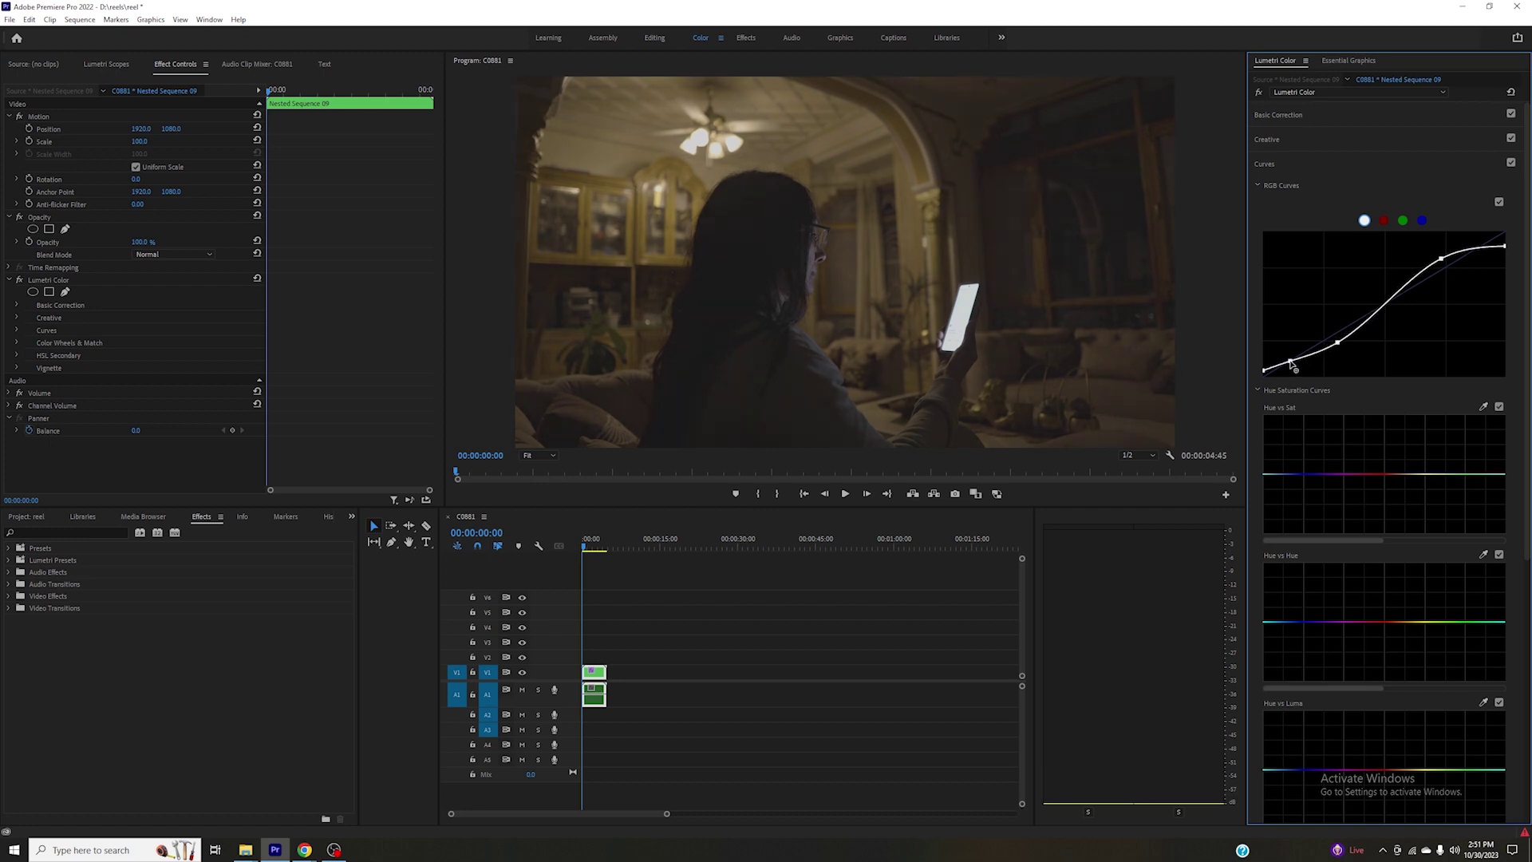
left_click(1298, 166)
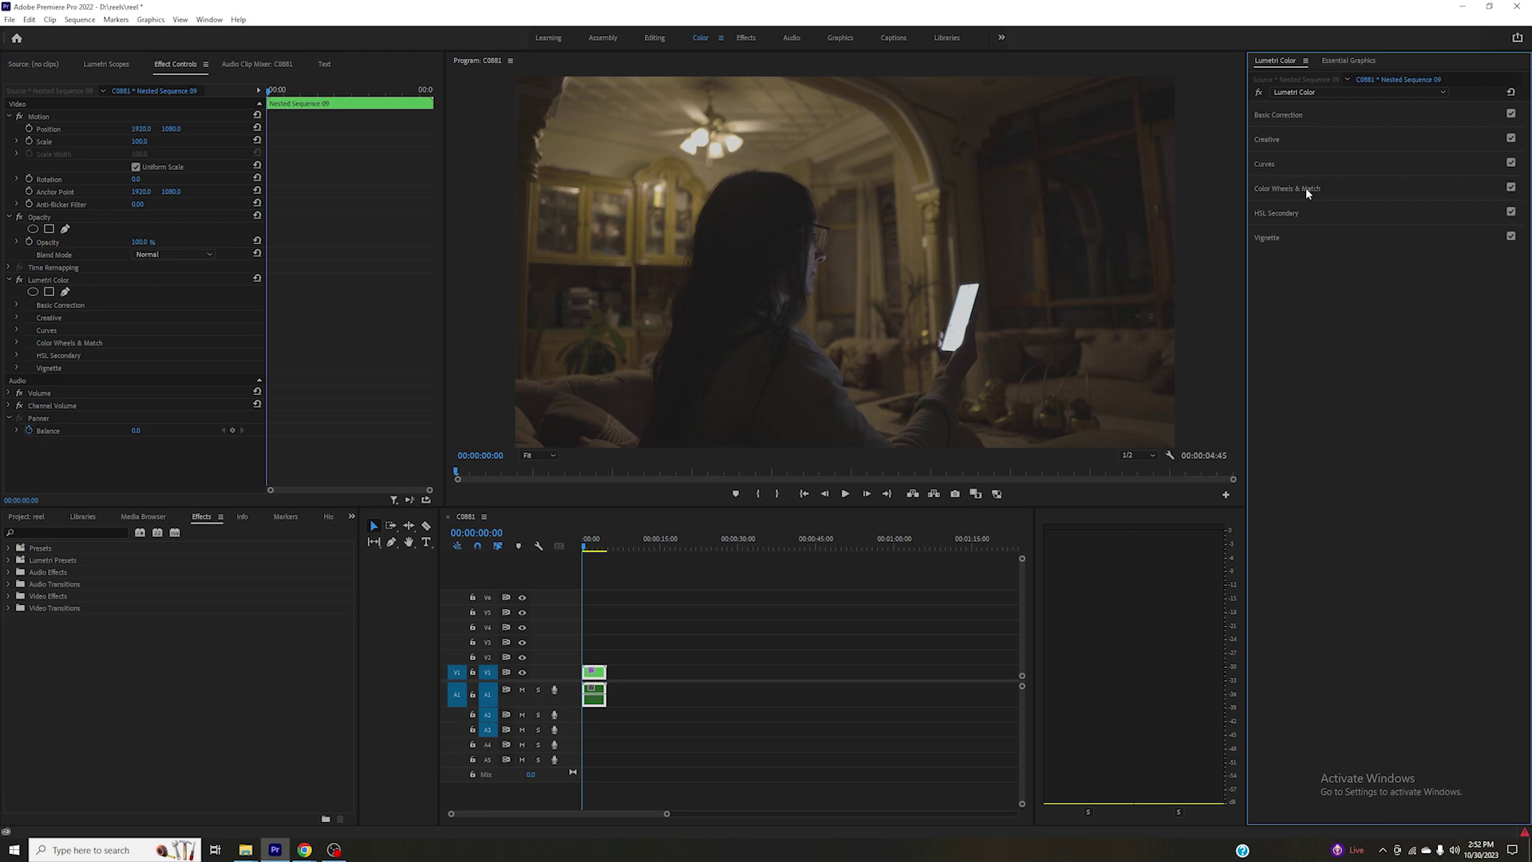
left_click(1325, 190)
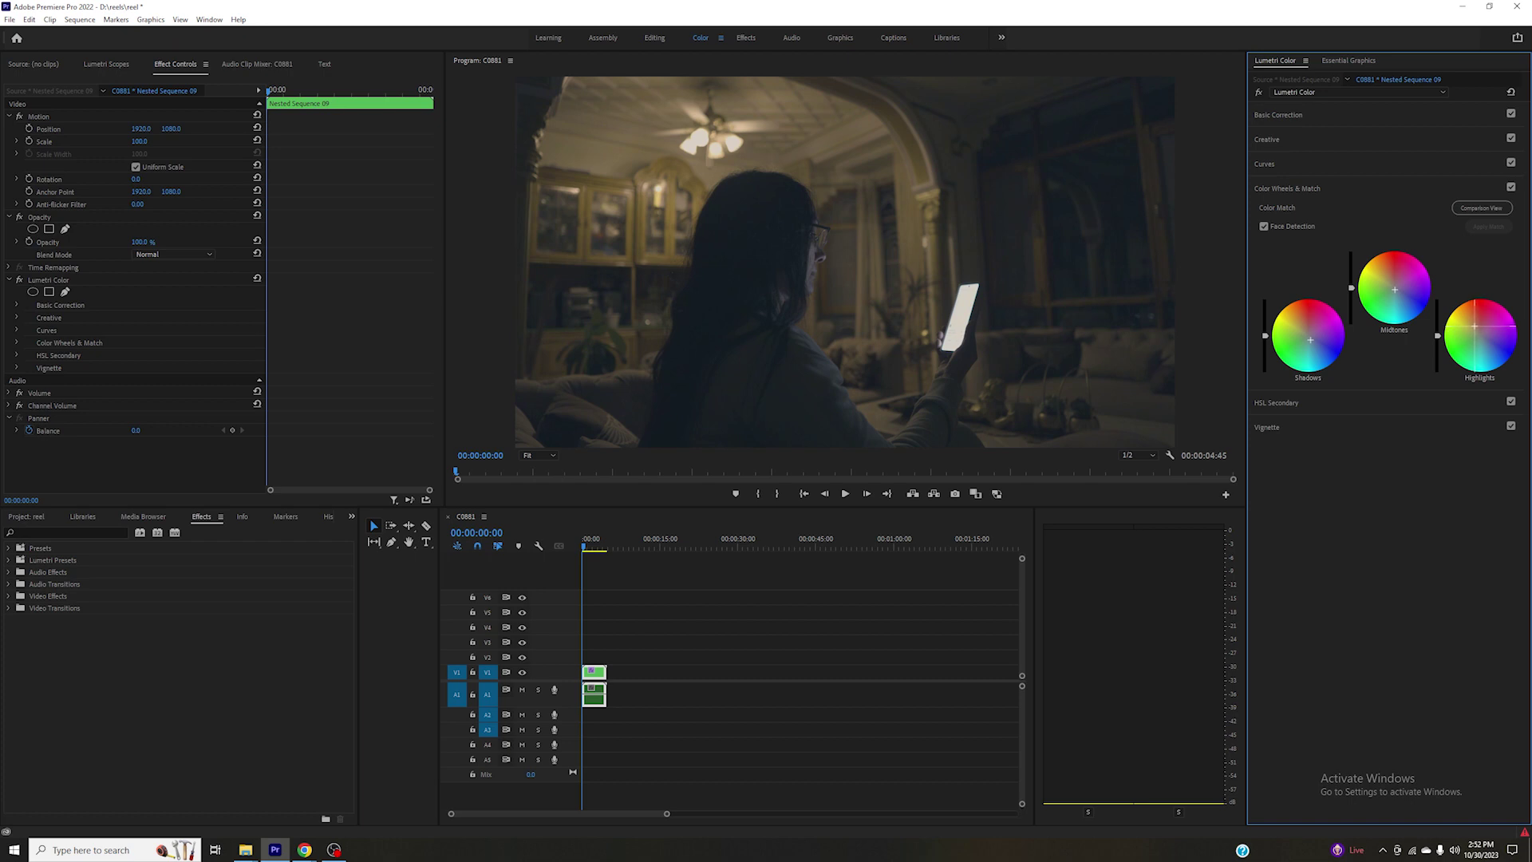
Step: Place Nested Sequence 08 from the Project panel onto track V2 above the footage
left_click(1285, 187)
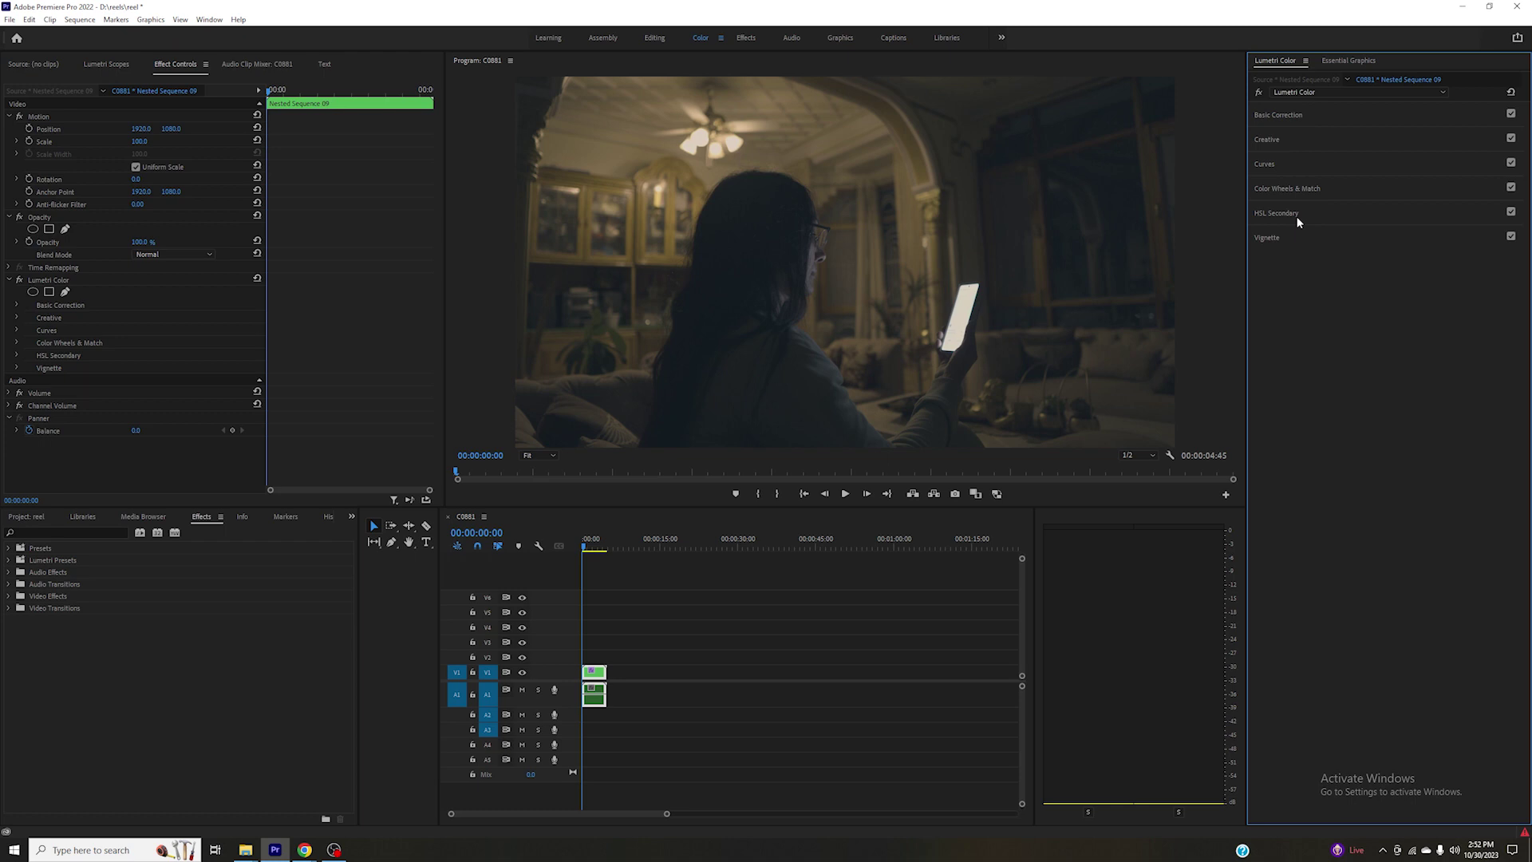
left_click(26, 517)
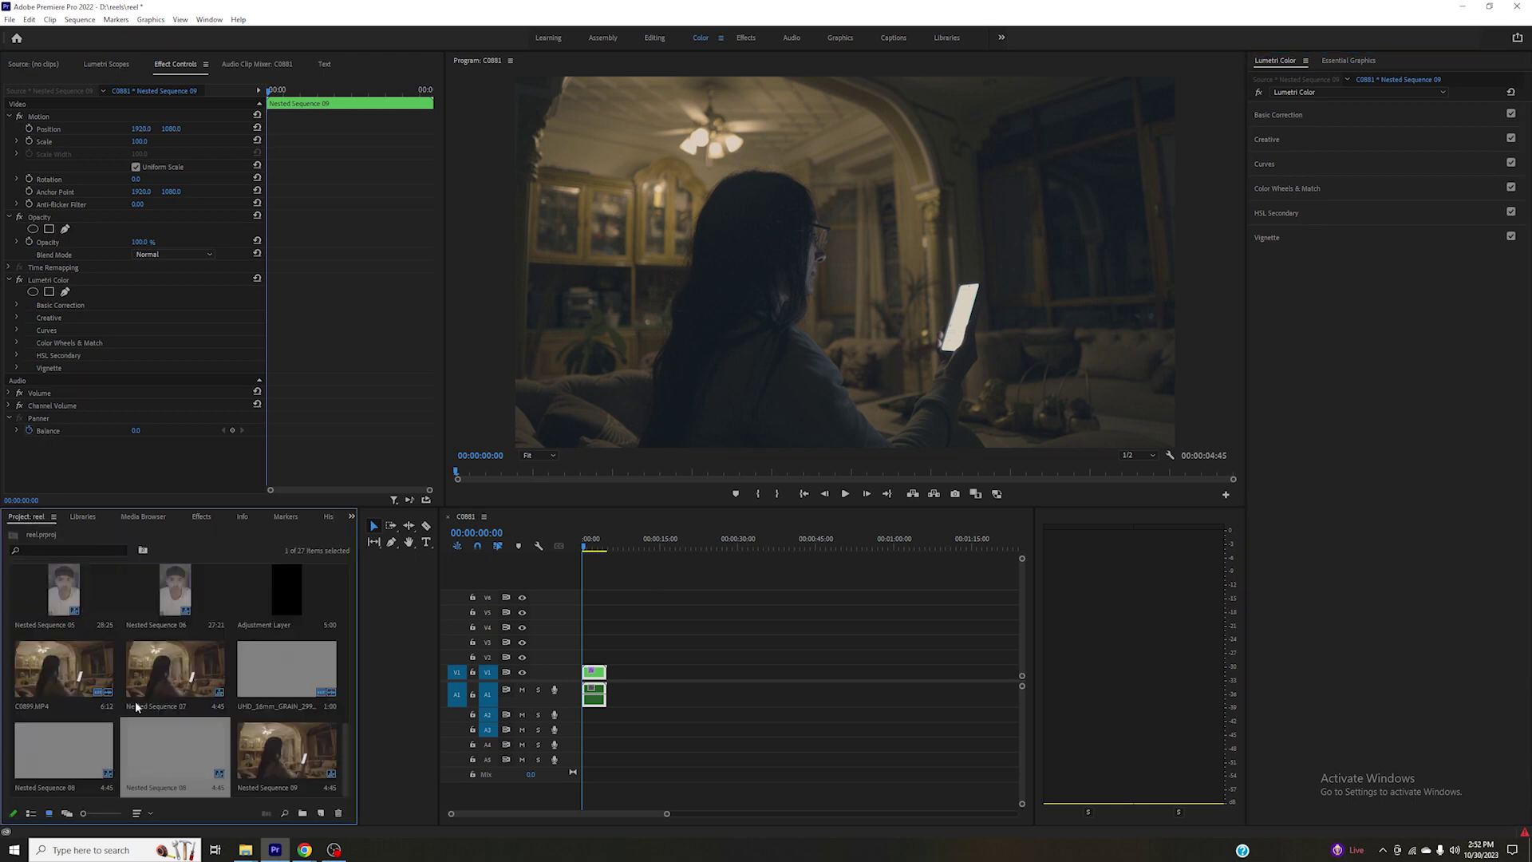
left_click_drag(64, 750, 569, 656)
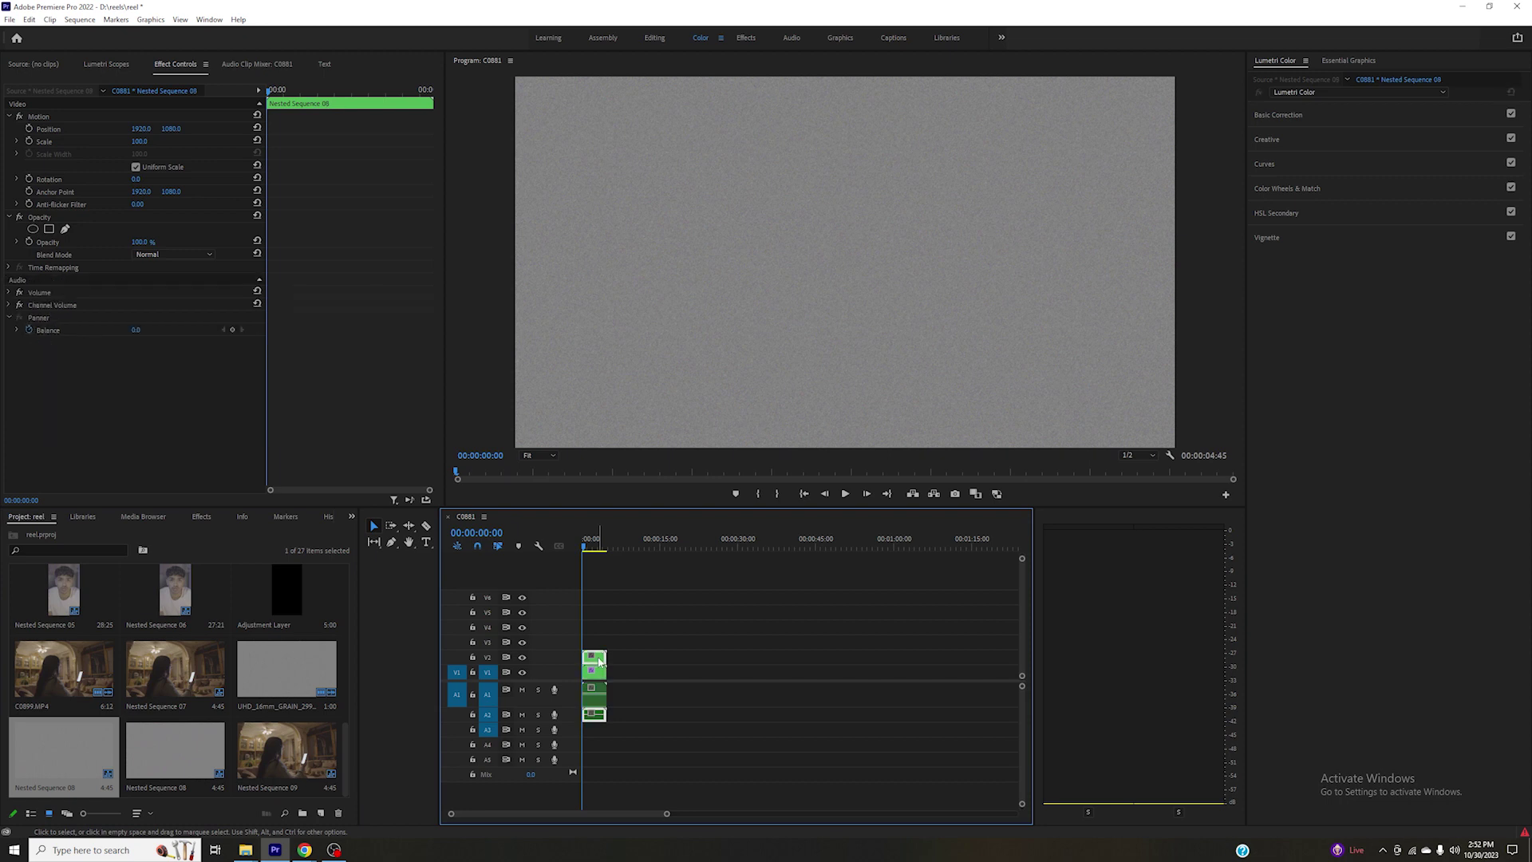
Step: Set the grain layer's blend mode to Overlay and preview the result at 00:00:01:13
left_click(179, 254)
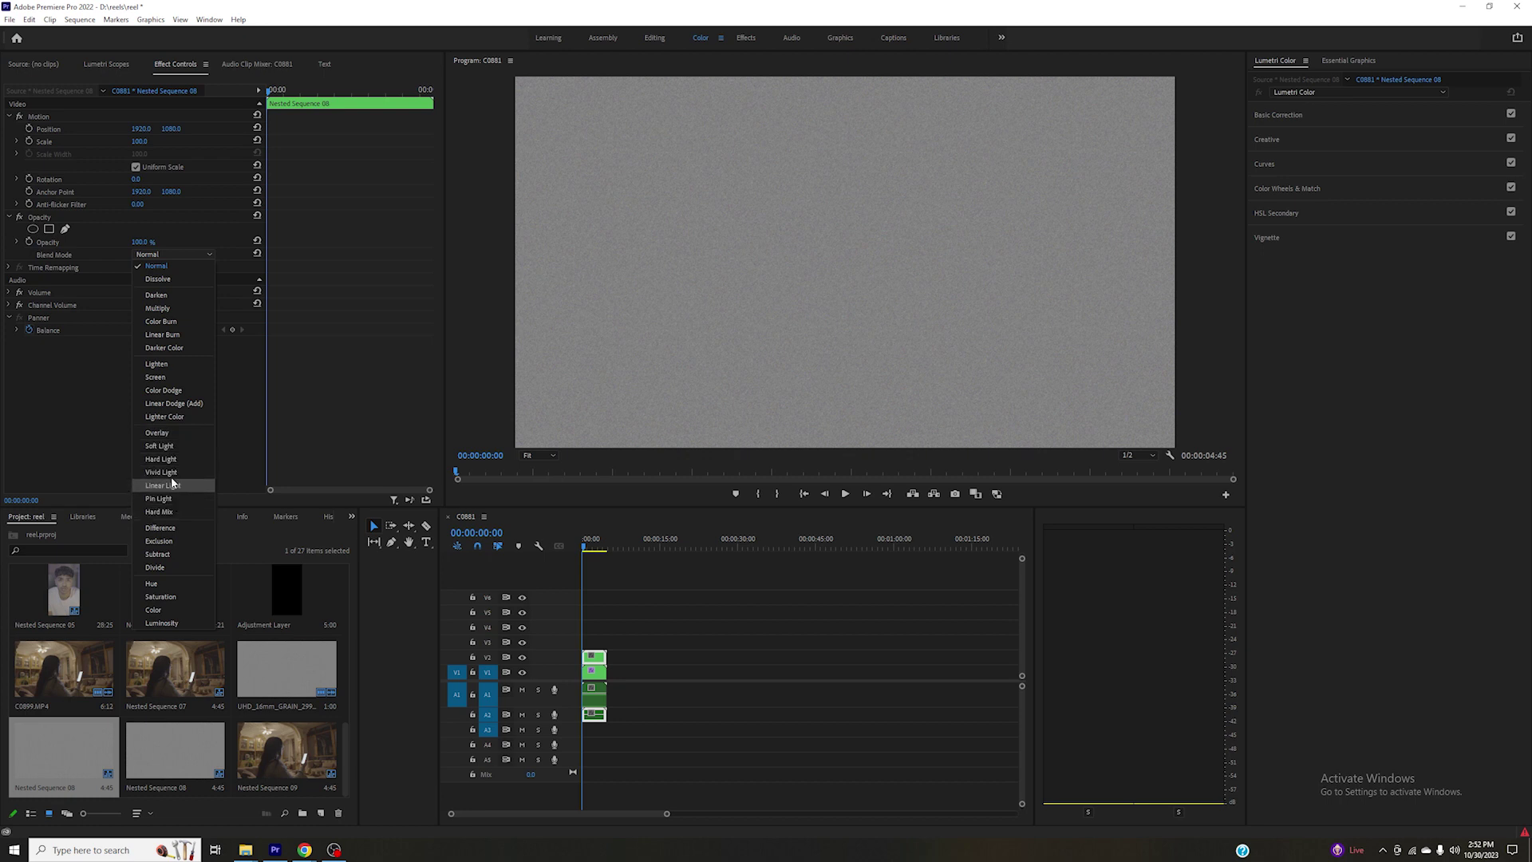
left_click(173, 433)
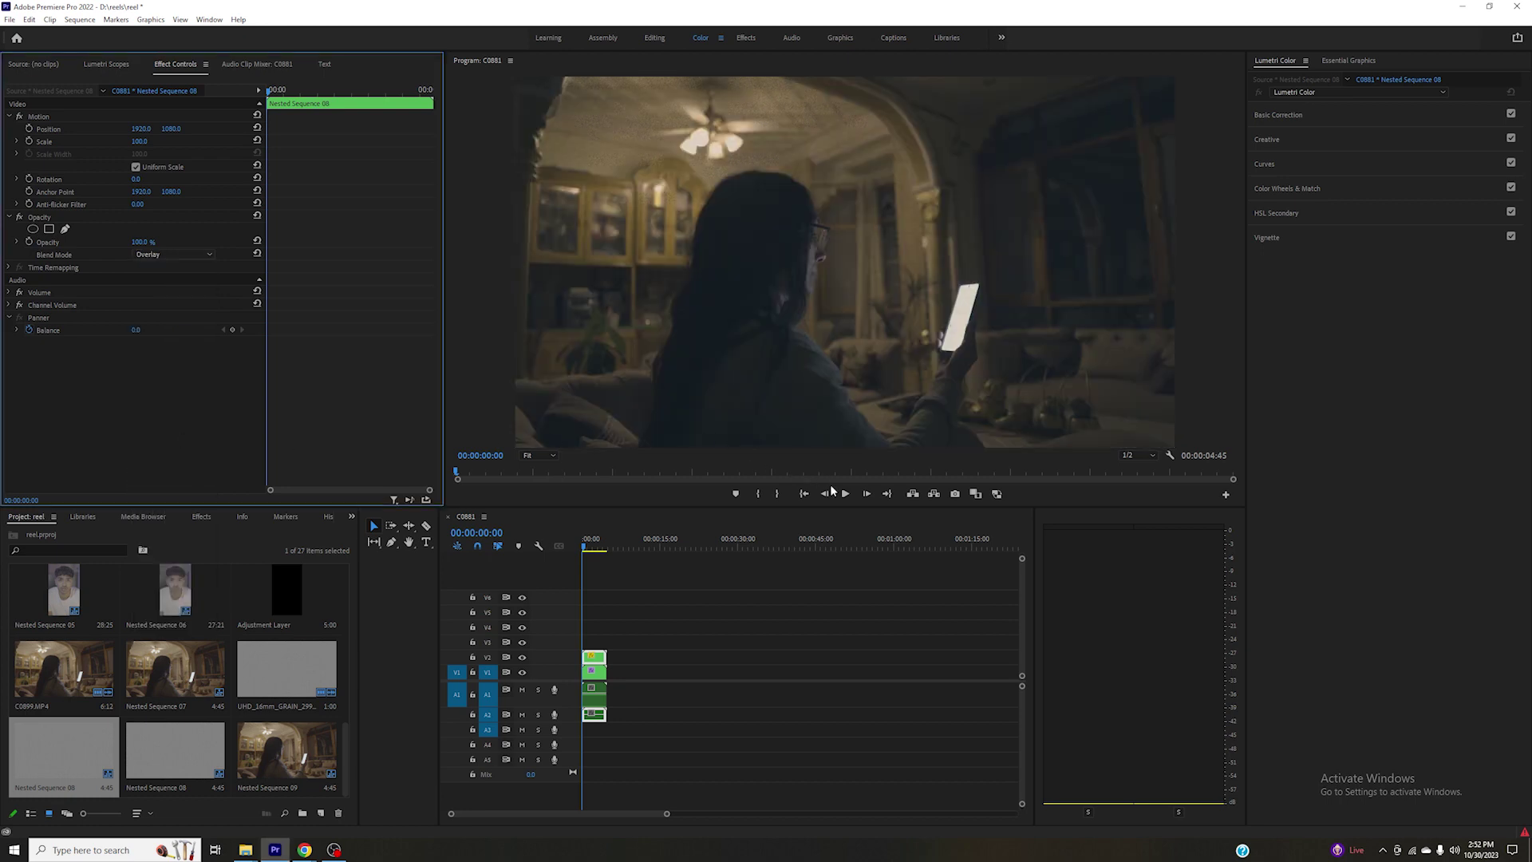
left_click_drag(582, 549, 590, 549)
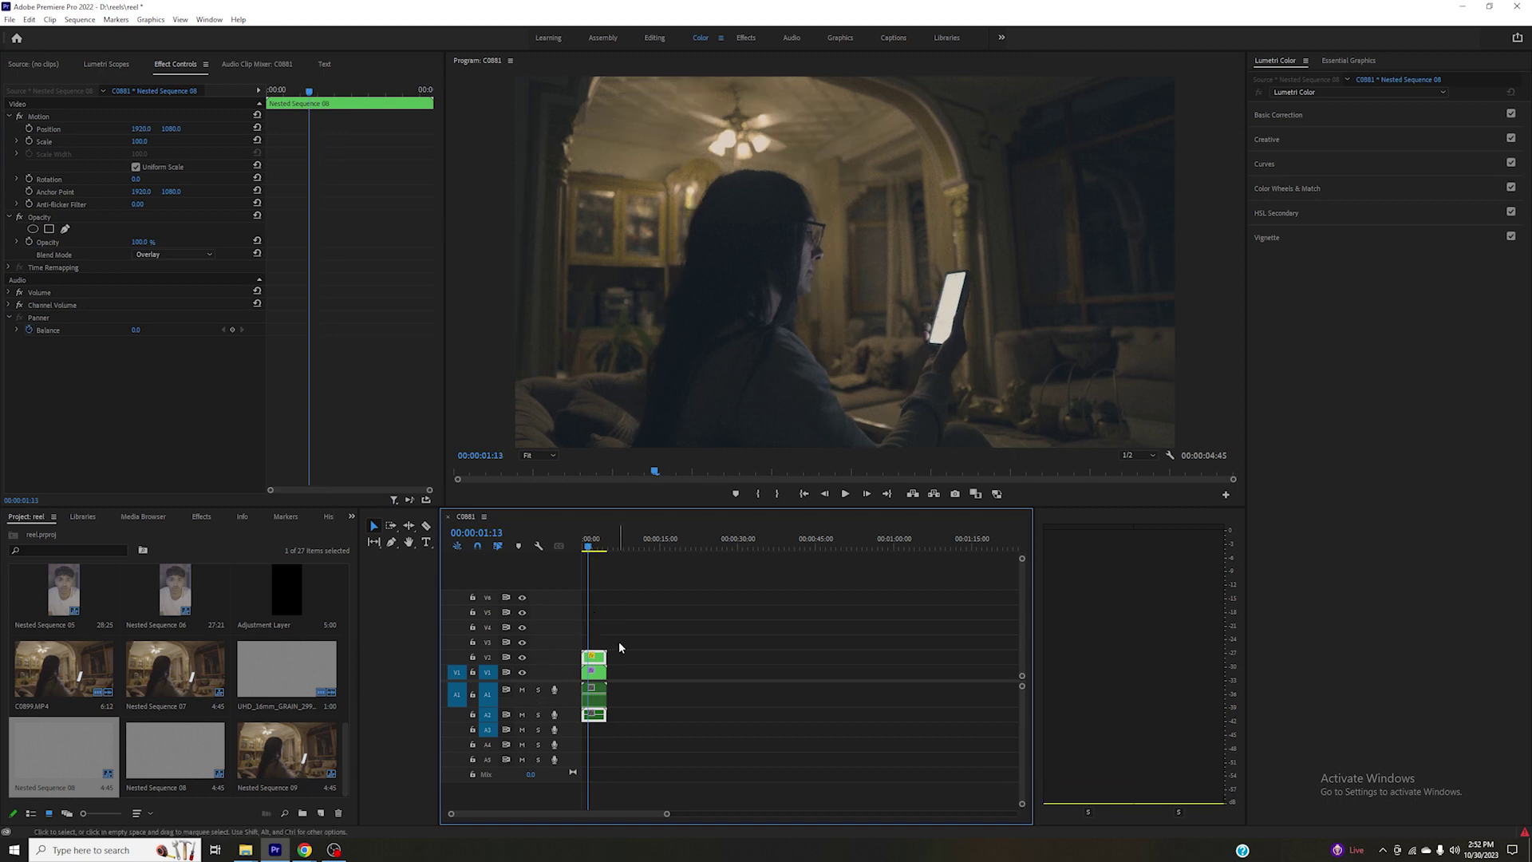
Step: Move the grain clip up to V3 and apply Luma Key to the clip copy on V2
left_click_drag(593, 661, 523, 646)
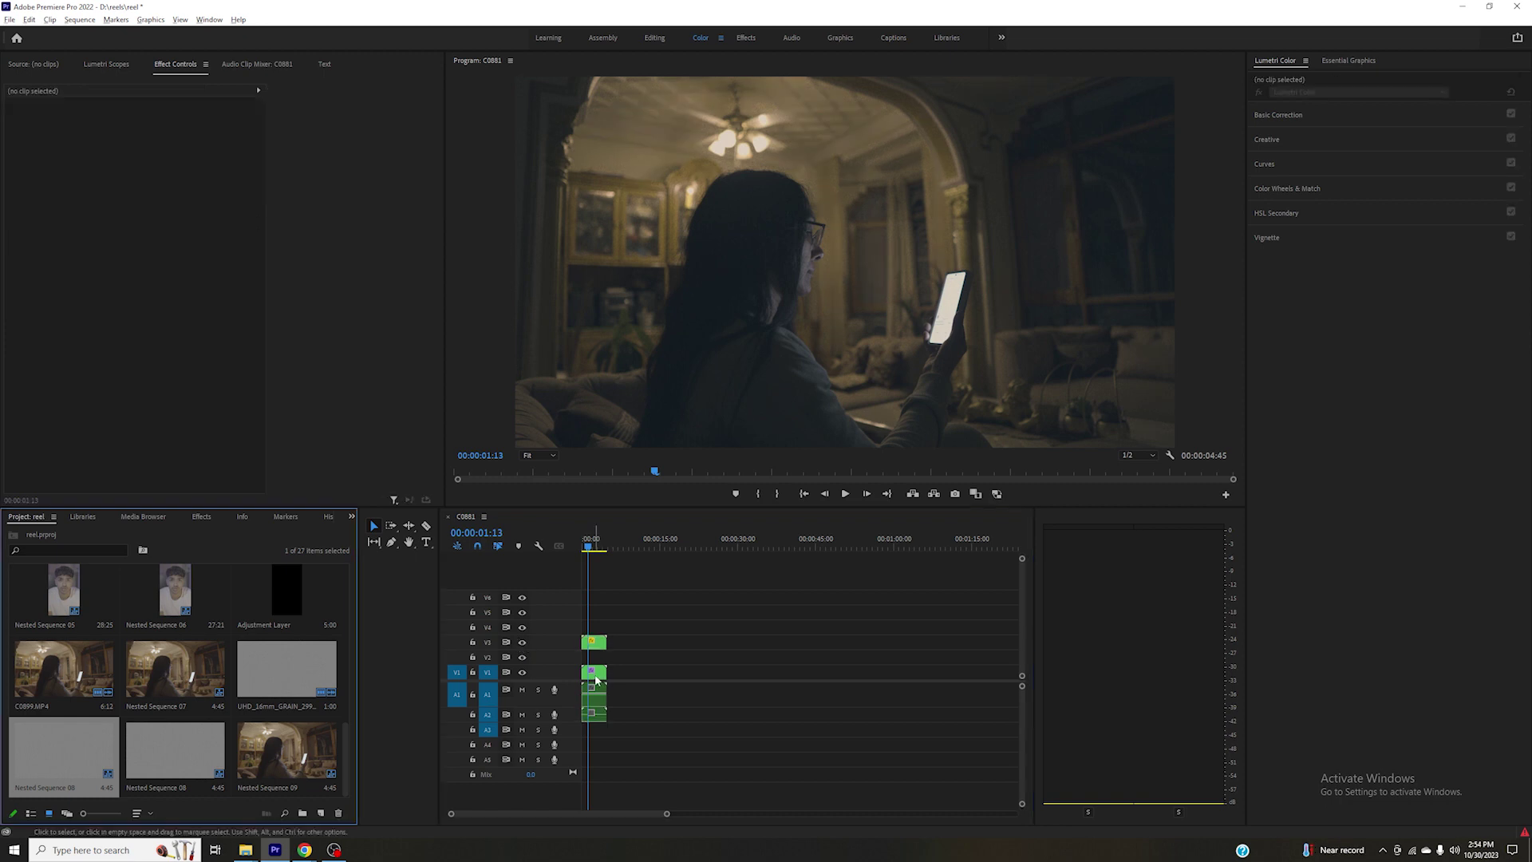
left_click_drag(595, 672, 600, 673)
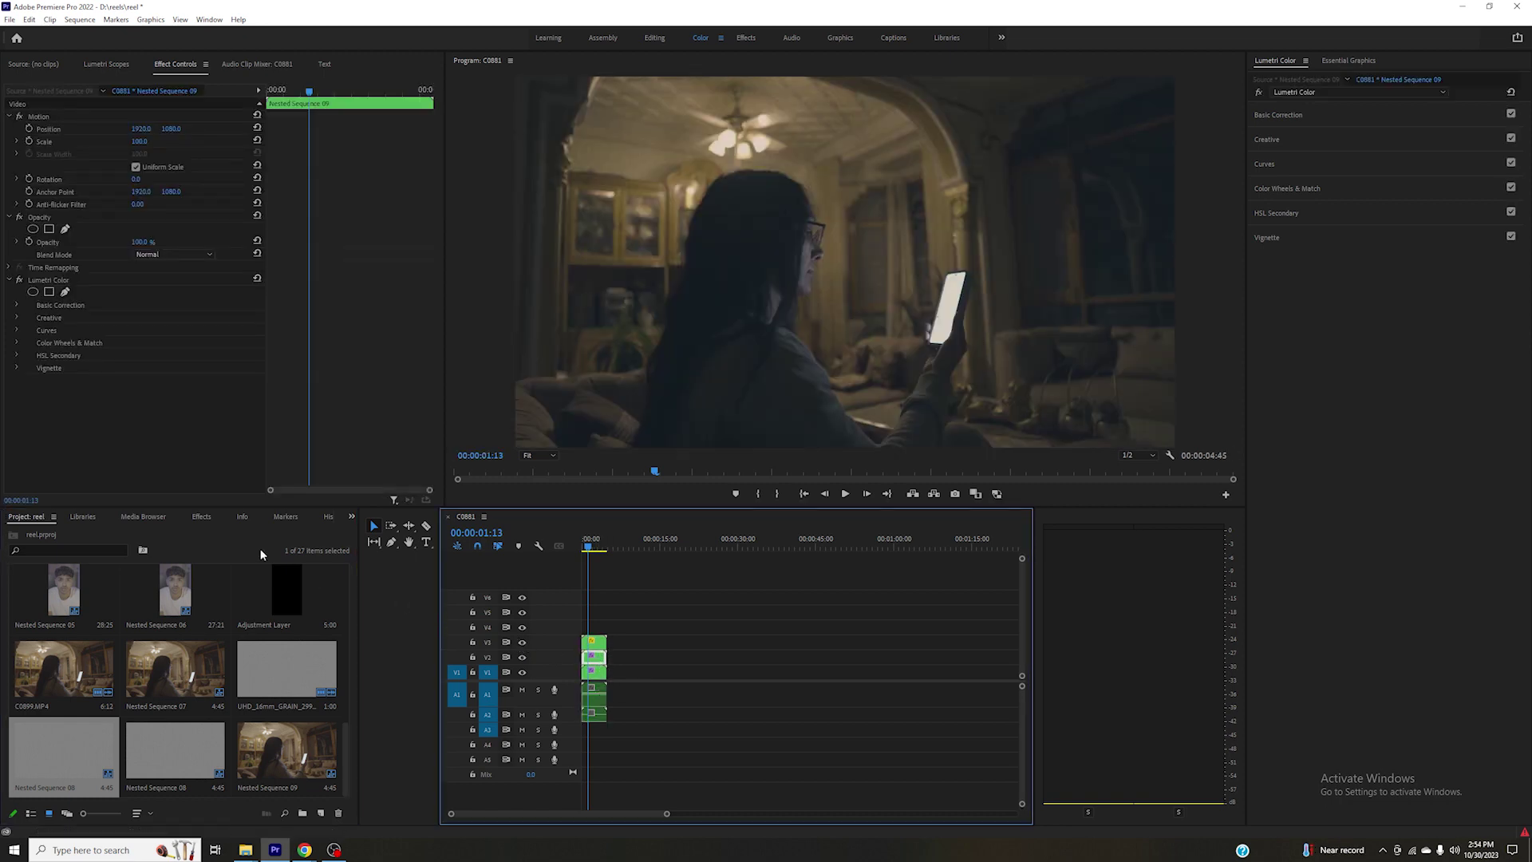
left_click(196, 517)
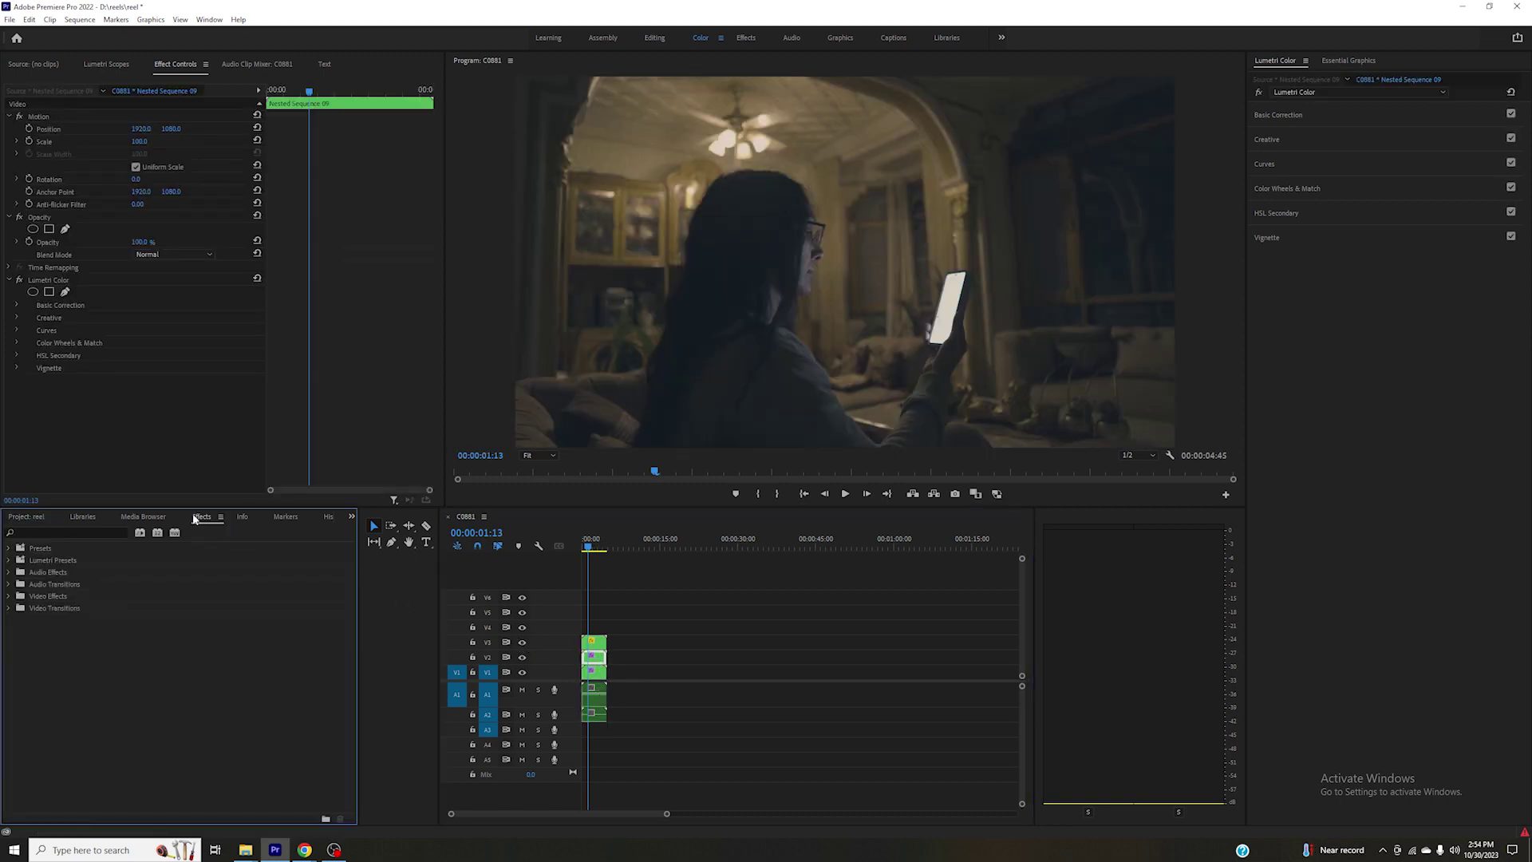
left_click(106, 531)
type("luma")
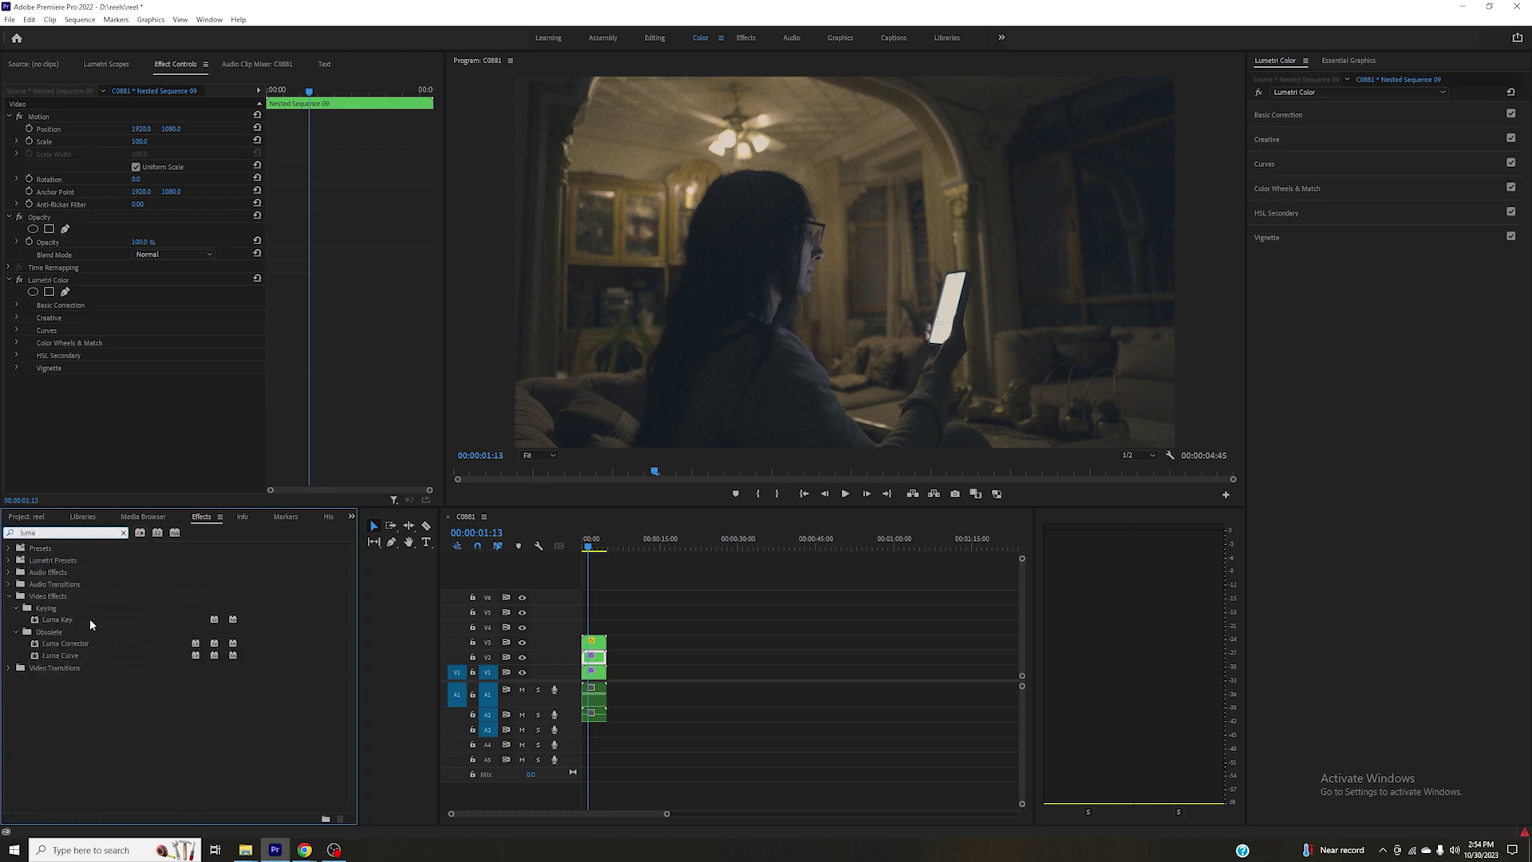
left_click_drag(91, 621, 599, 664)
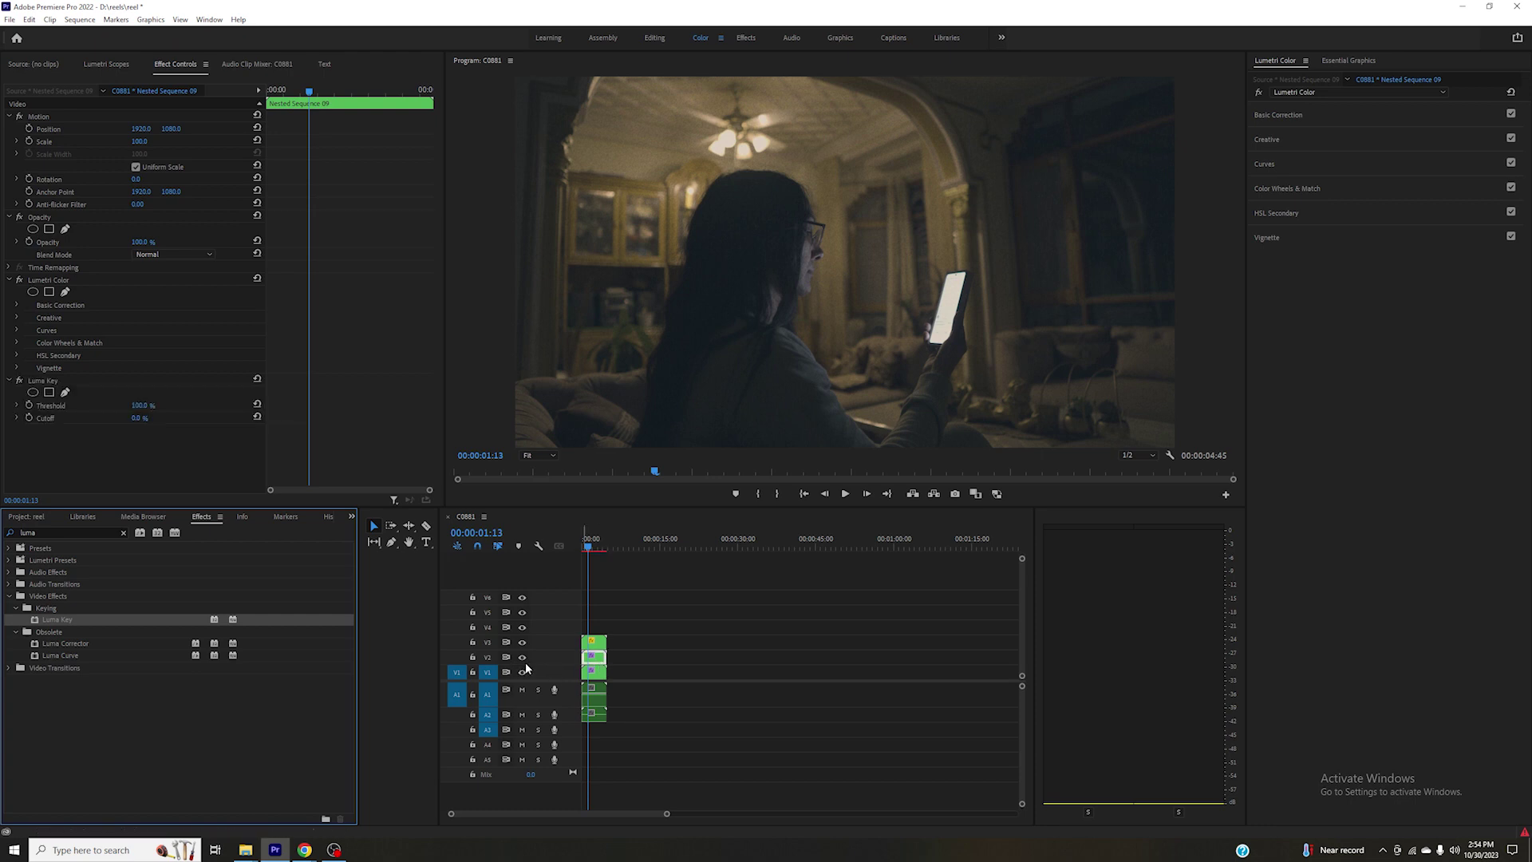
Step: Hide tracks V3 and V1, raise the Luma Key Cutoff to 48%, then re-show V1
left_click(523, 642)
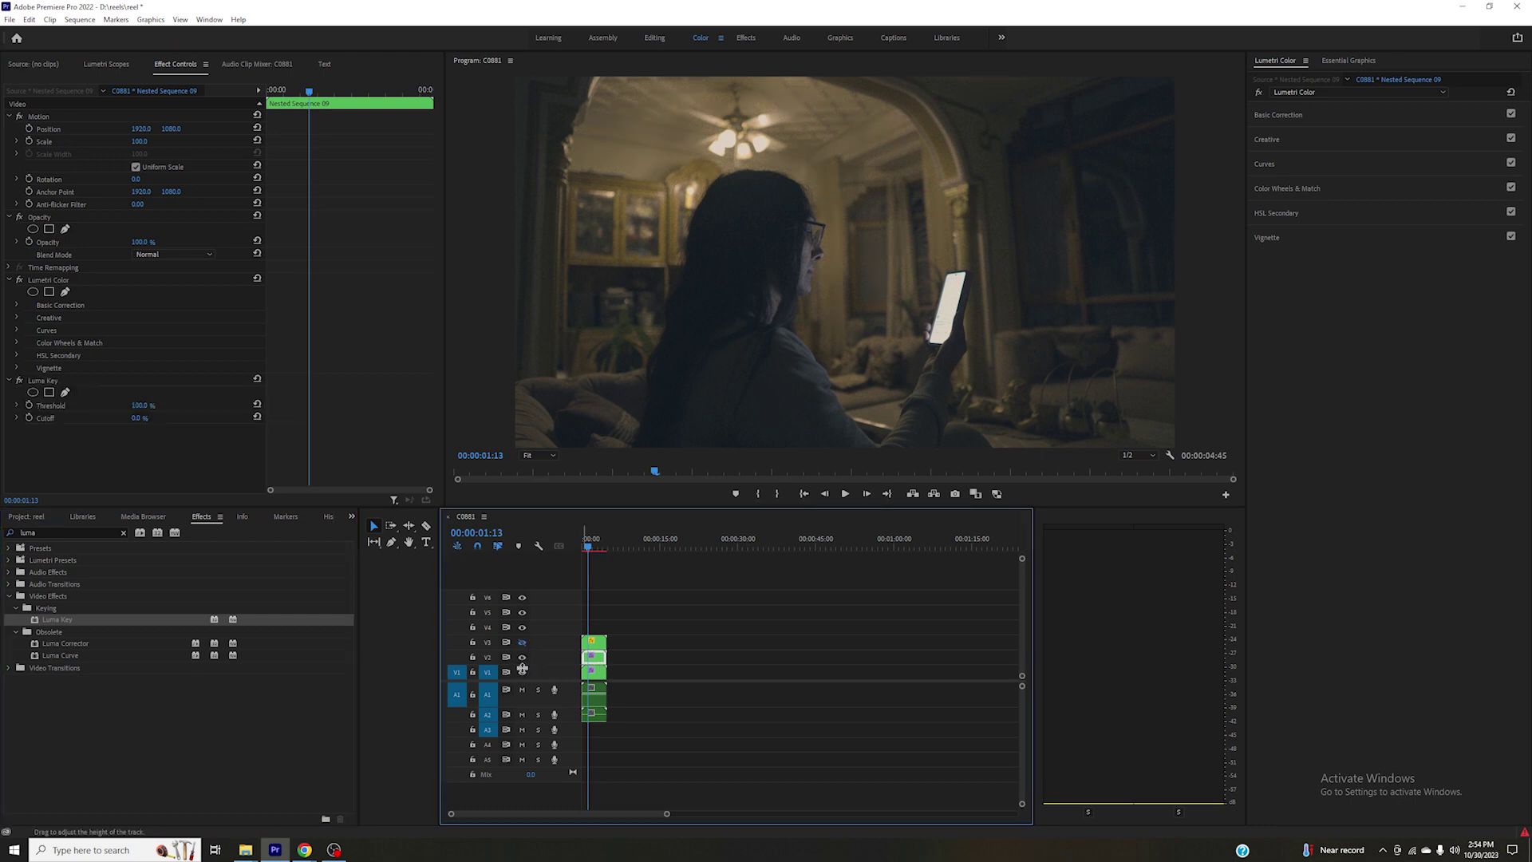
left_click(523, 672)
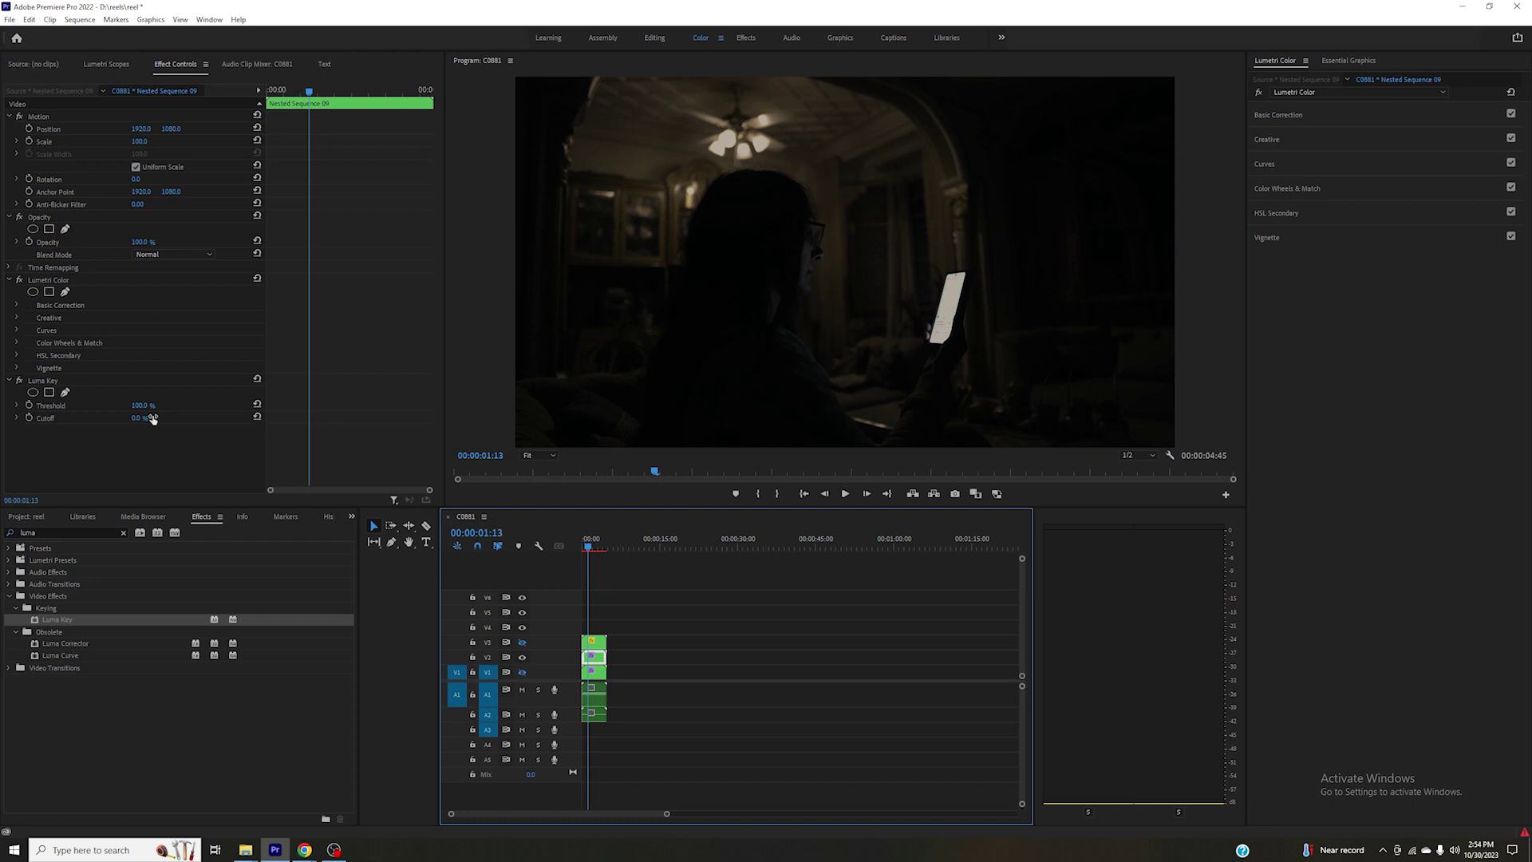
left_click(153, 421)
mouse_move(153, 421)
left_mouse_down()
mouse_move(192, 420)
mouse_move(157, 421)
left_mouse_up()
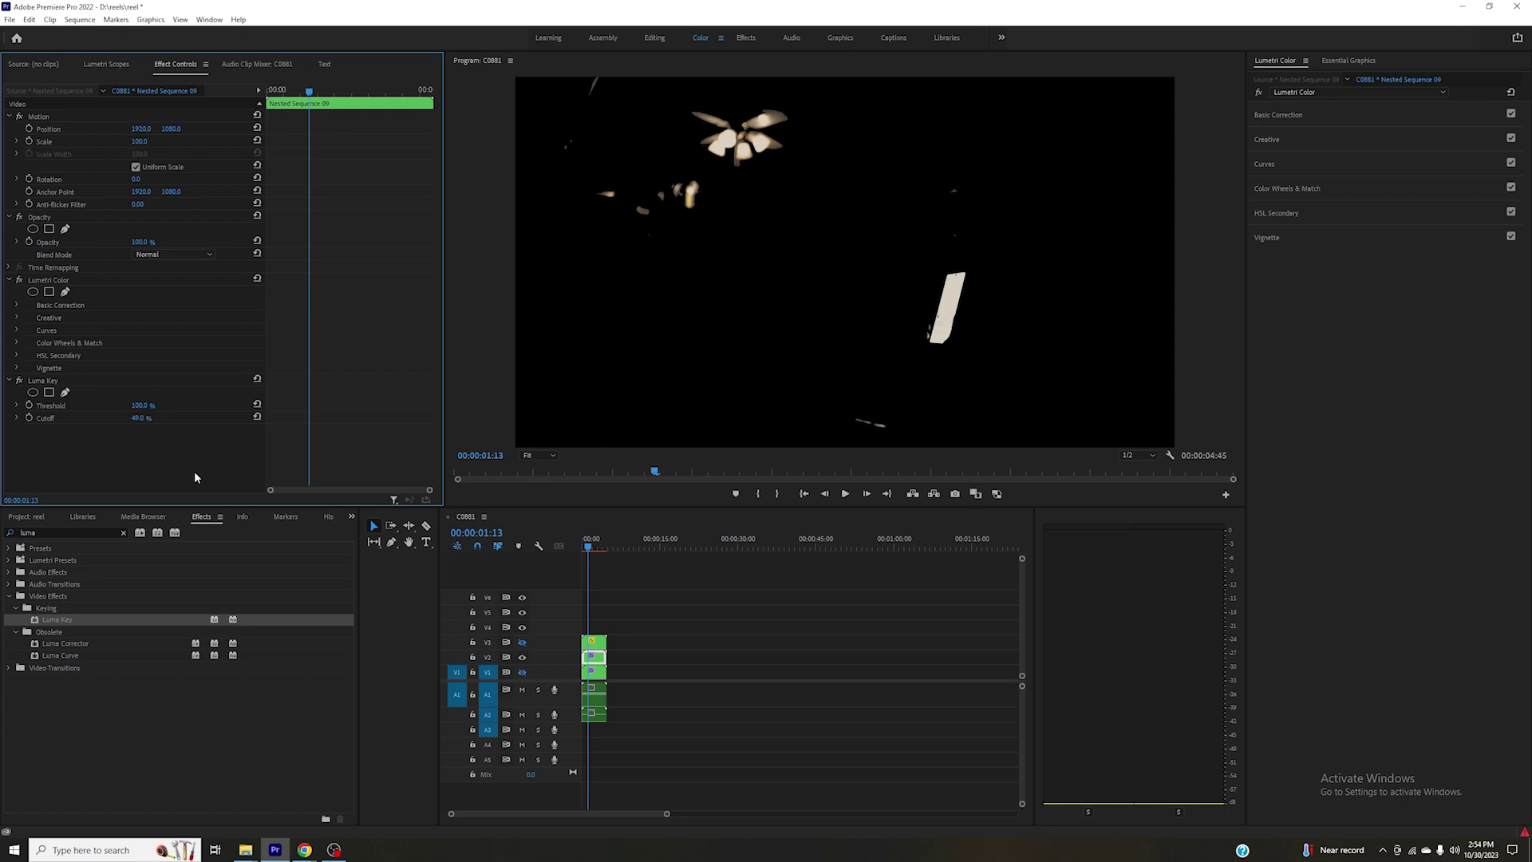
left_click(522, 672)
Step: Apply Gaussian Blur to the keyed highlight layer with Blurriness 250
left_click(522, 673)
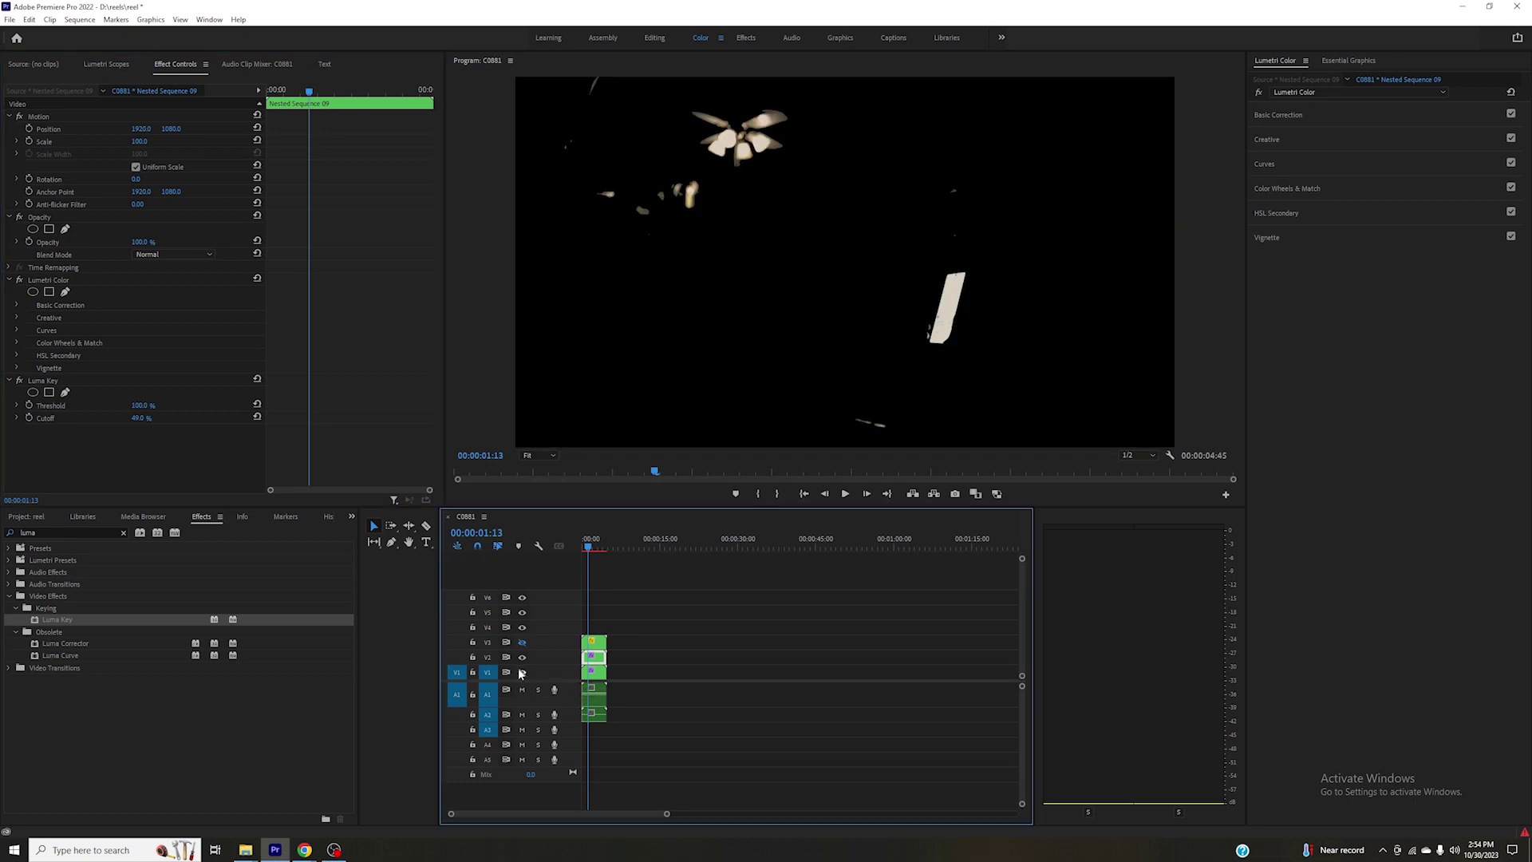
left_click(124, 534)
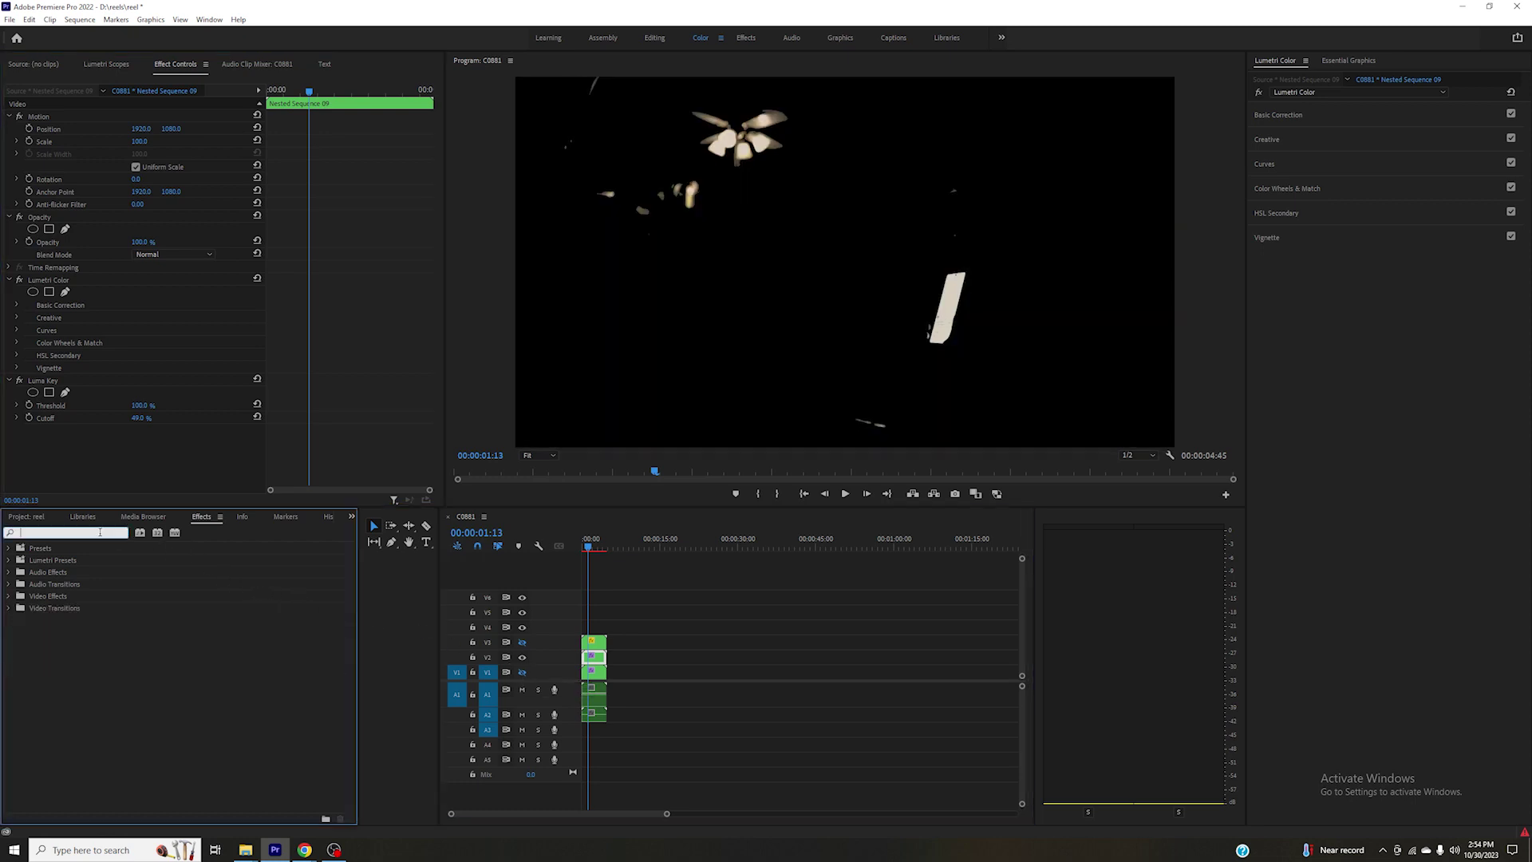
type("gauss")
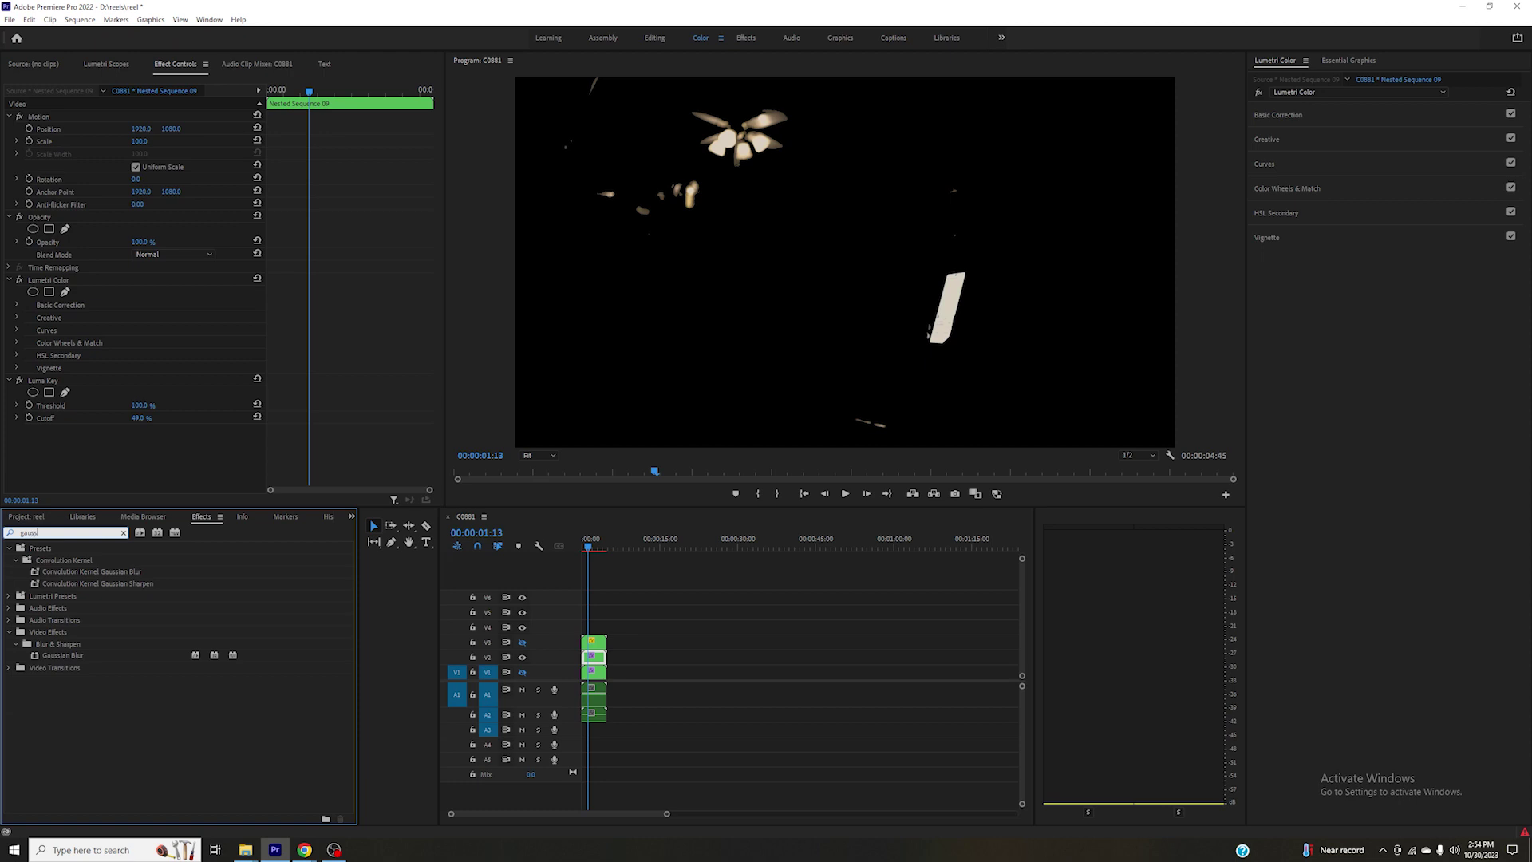
left_click(37, 656)
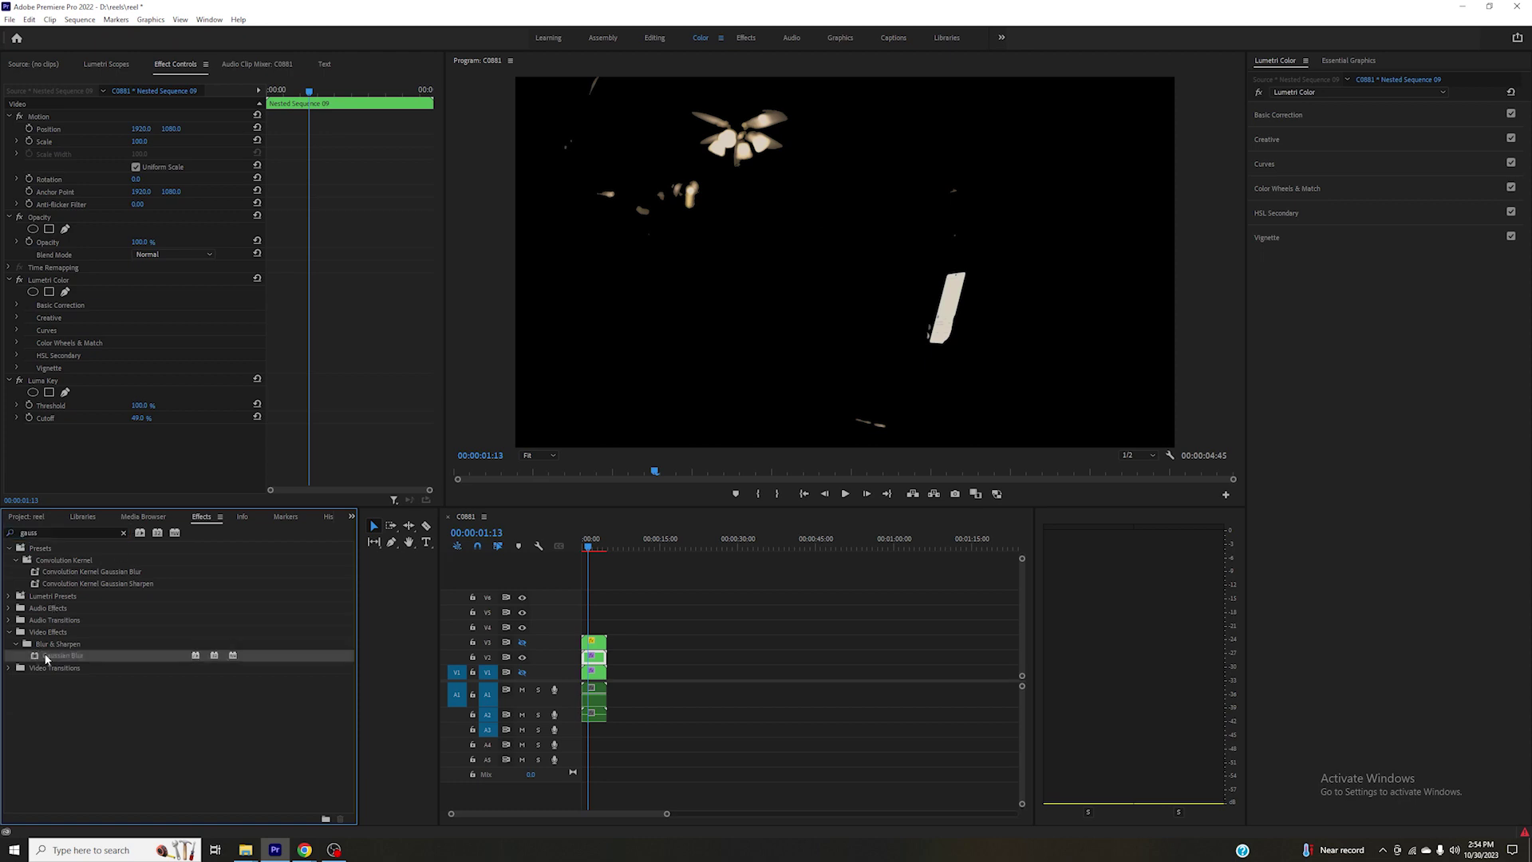
left_click_drag(44, 655, 604, 665)
scroll(139, 434, "down", 1)
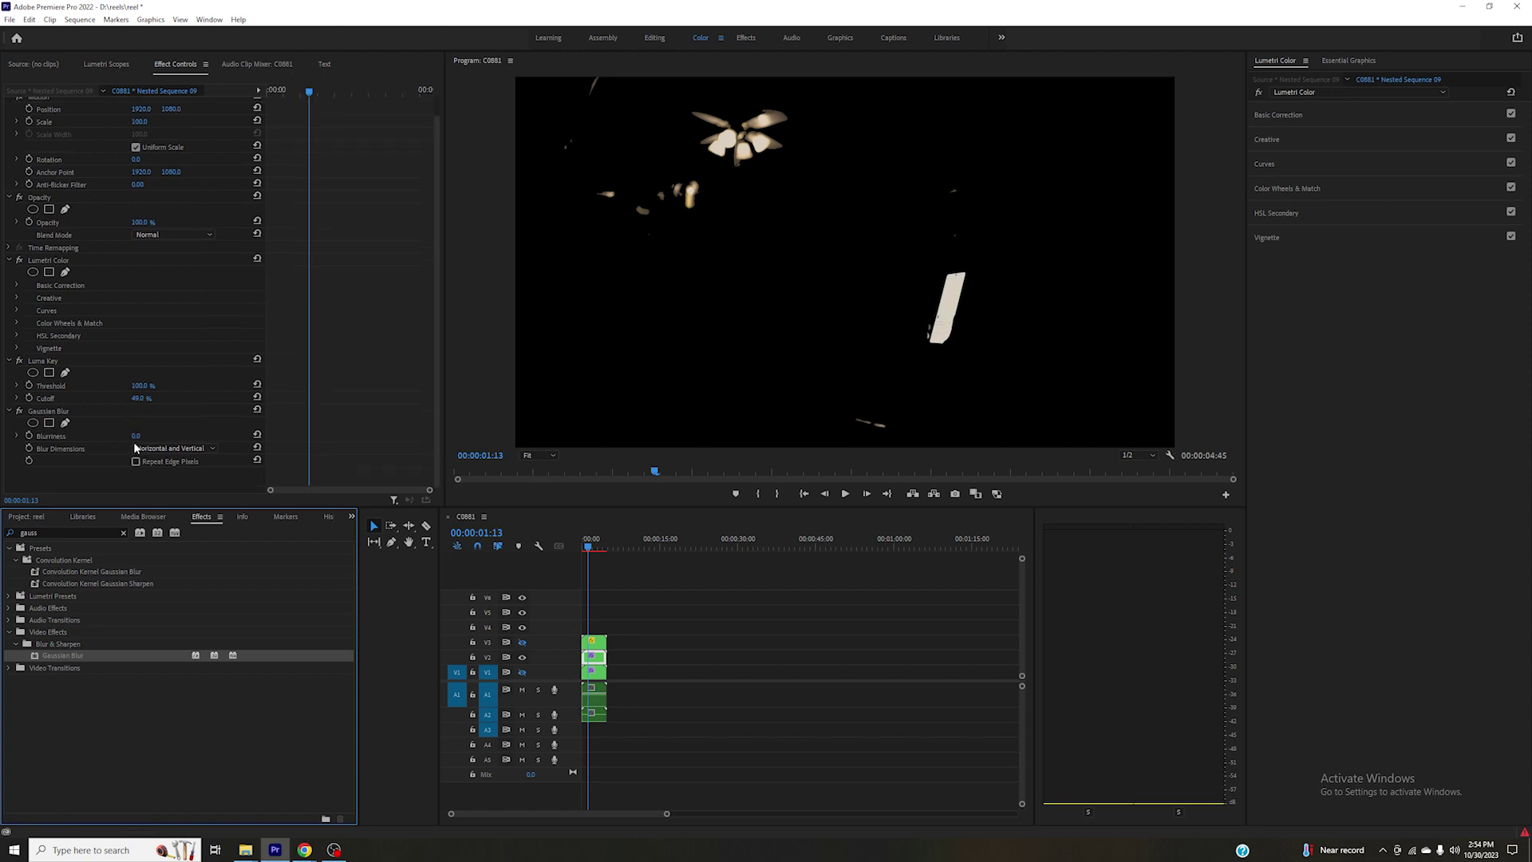
left_click(137, 436)
type("2")
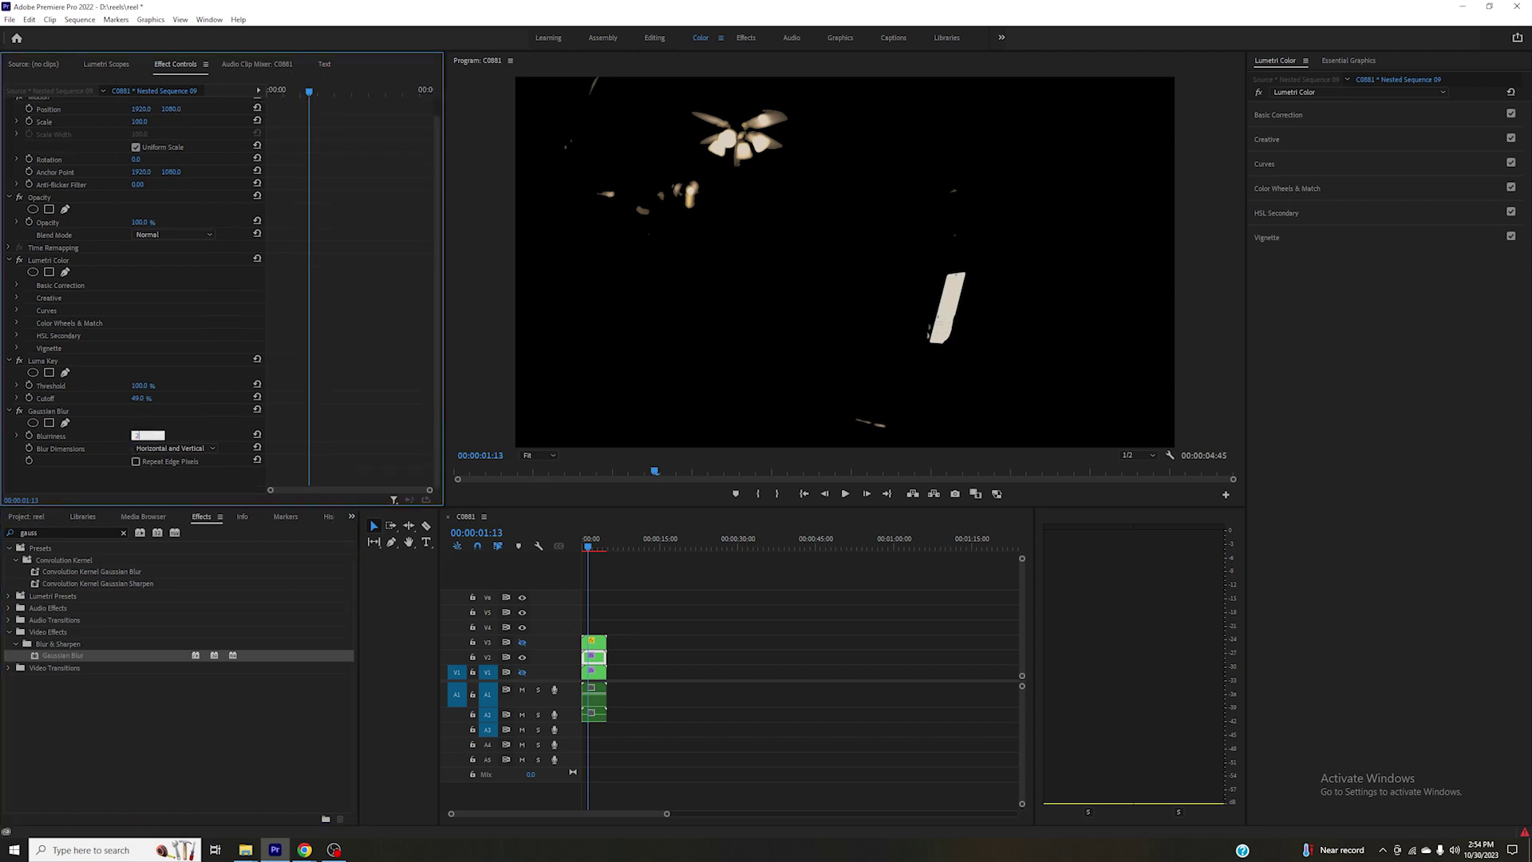
type("50")
key("Return")
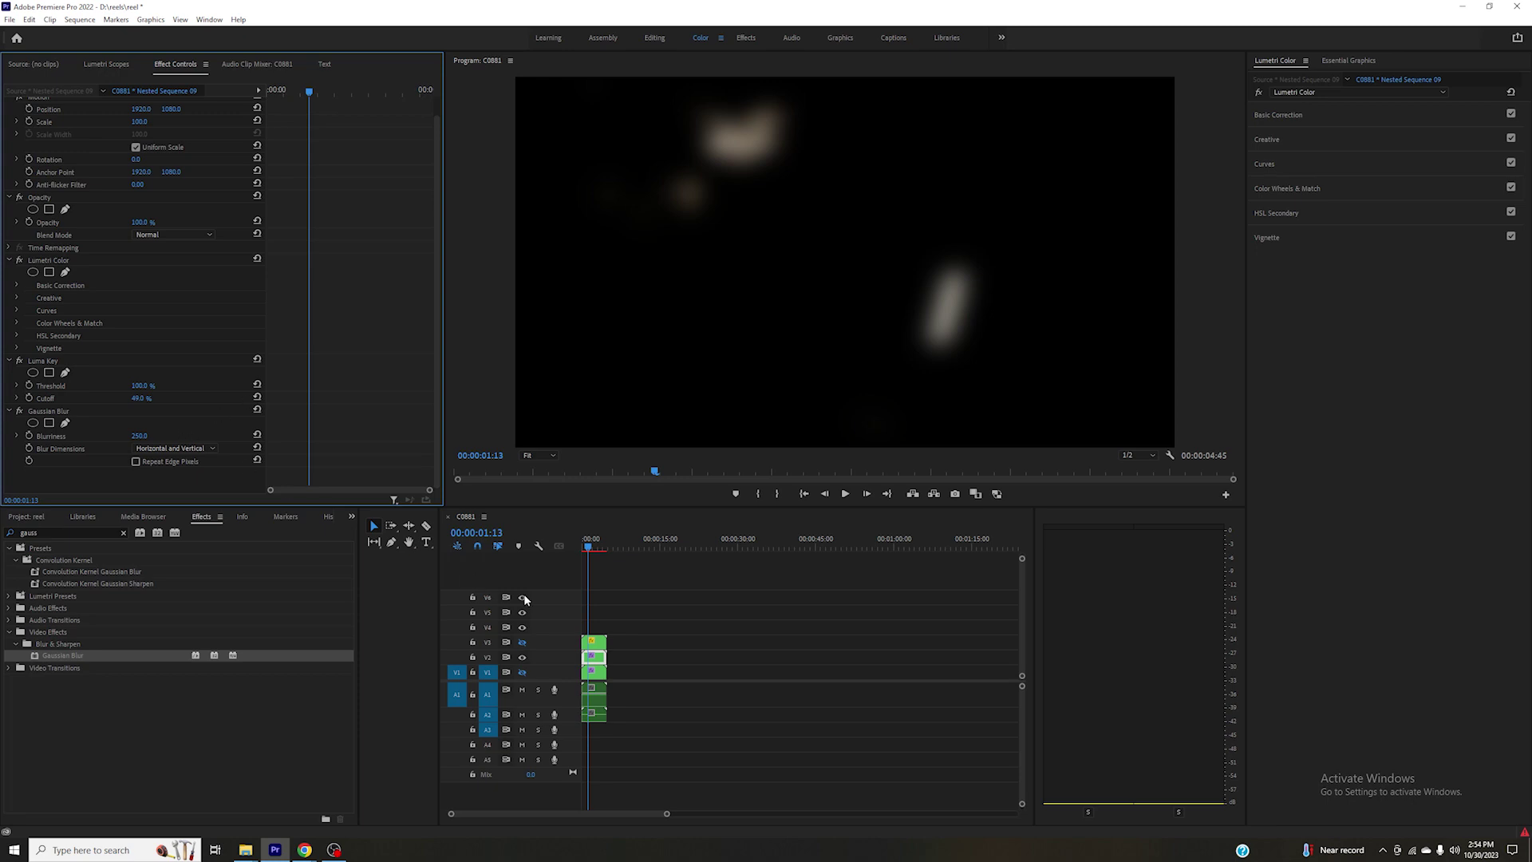
Step: Re-enable V1, set the glow layer's blend mode to Lighten, and compare with and without it
left_click(522, 673)
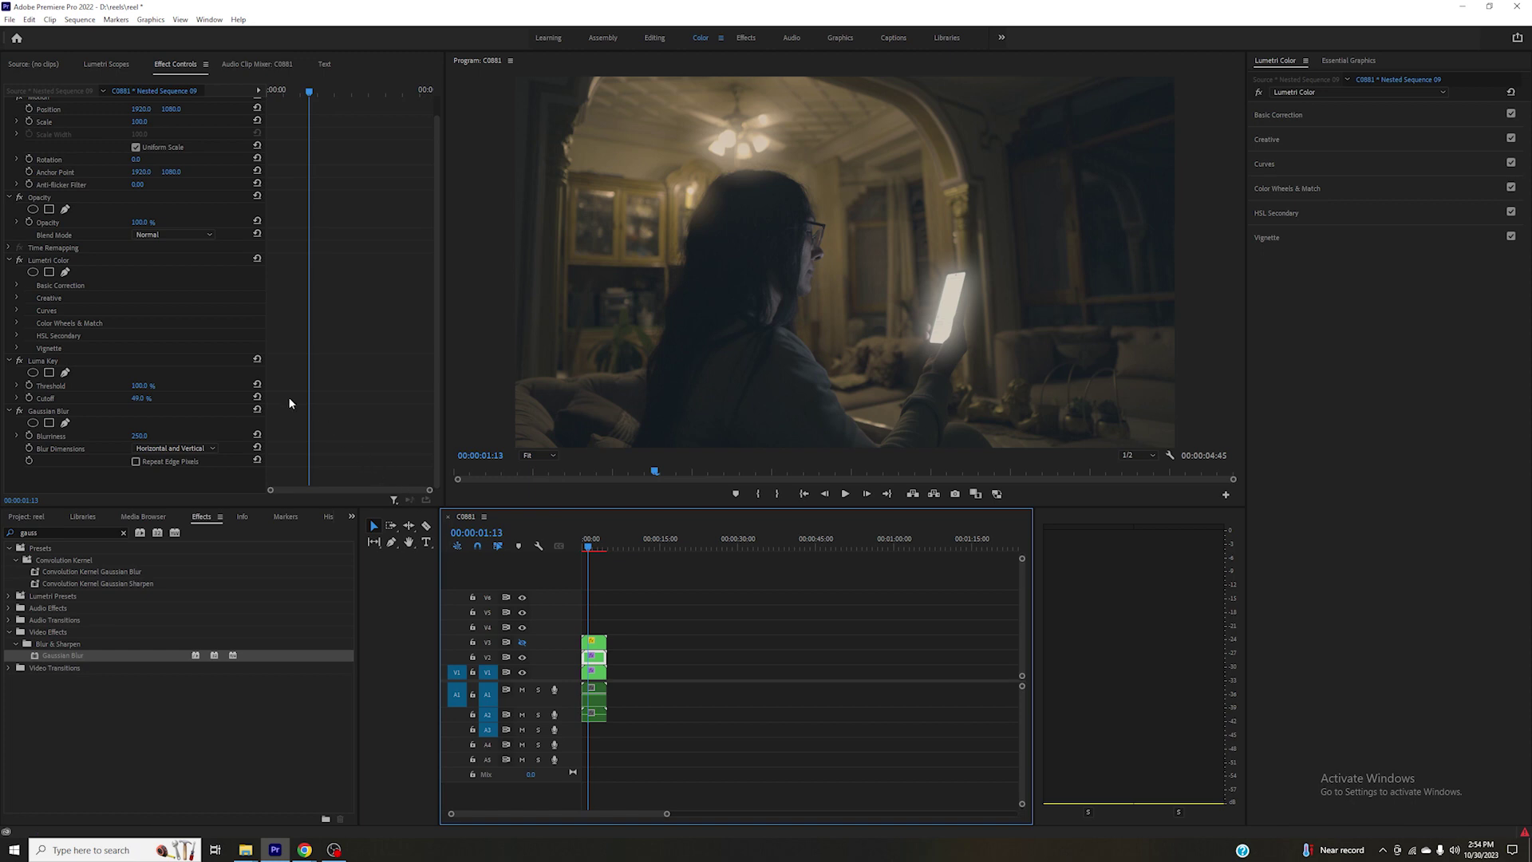
left_click(156, 236)
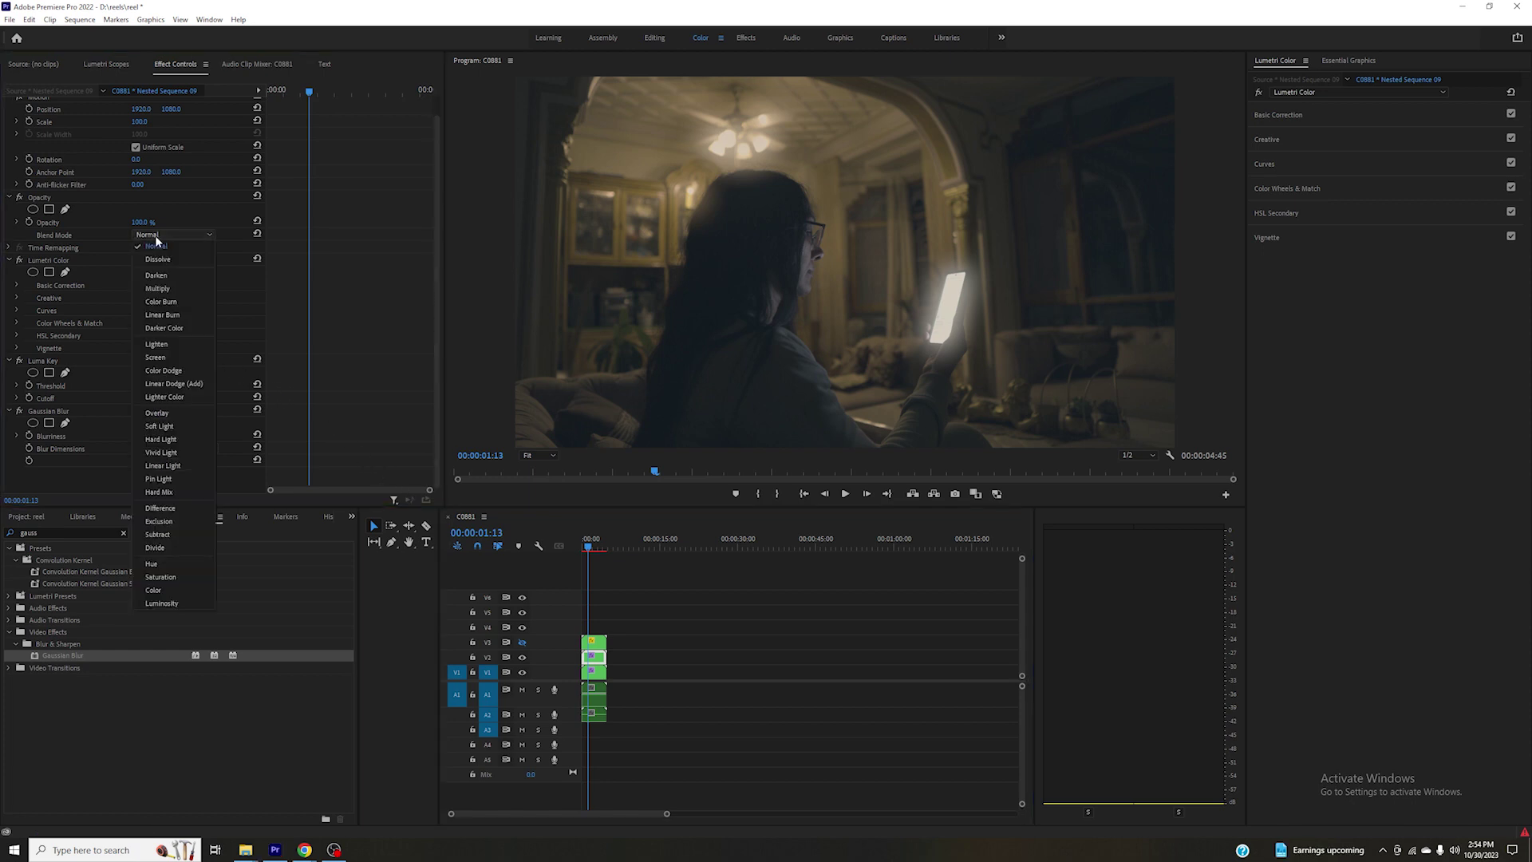
left_click(158, 345)
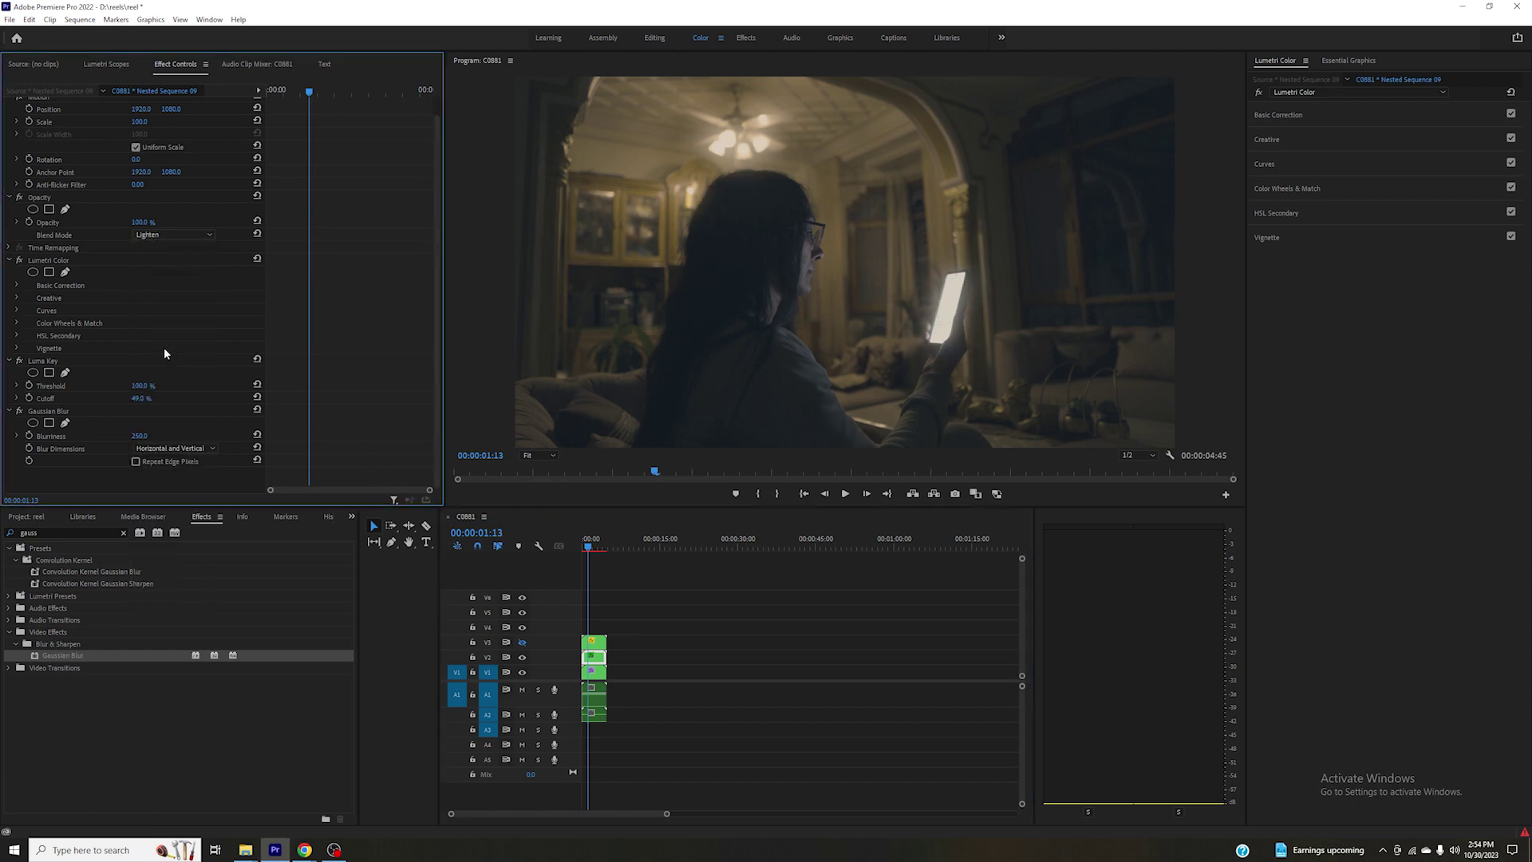
left_click(523, 657)
left_click(523, 657)
left_click(523, 658)
left_click(524, 657)
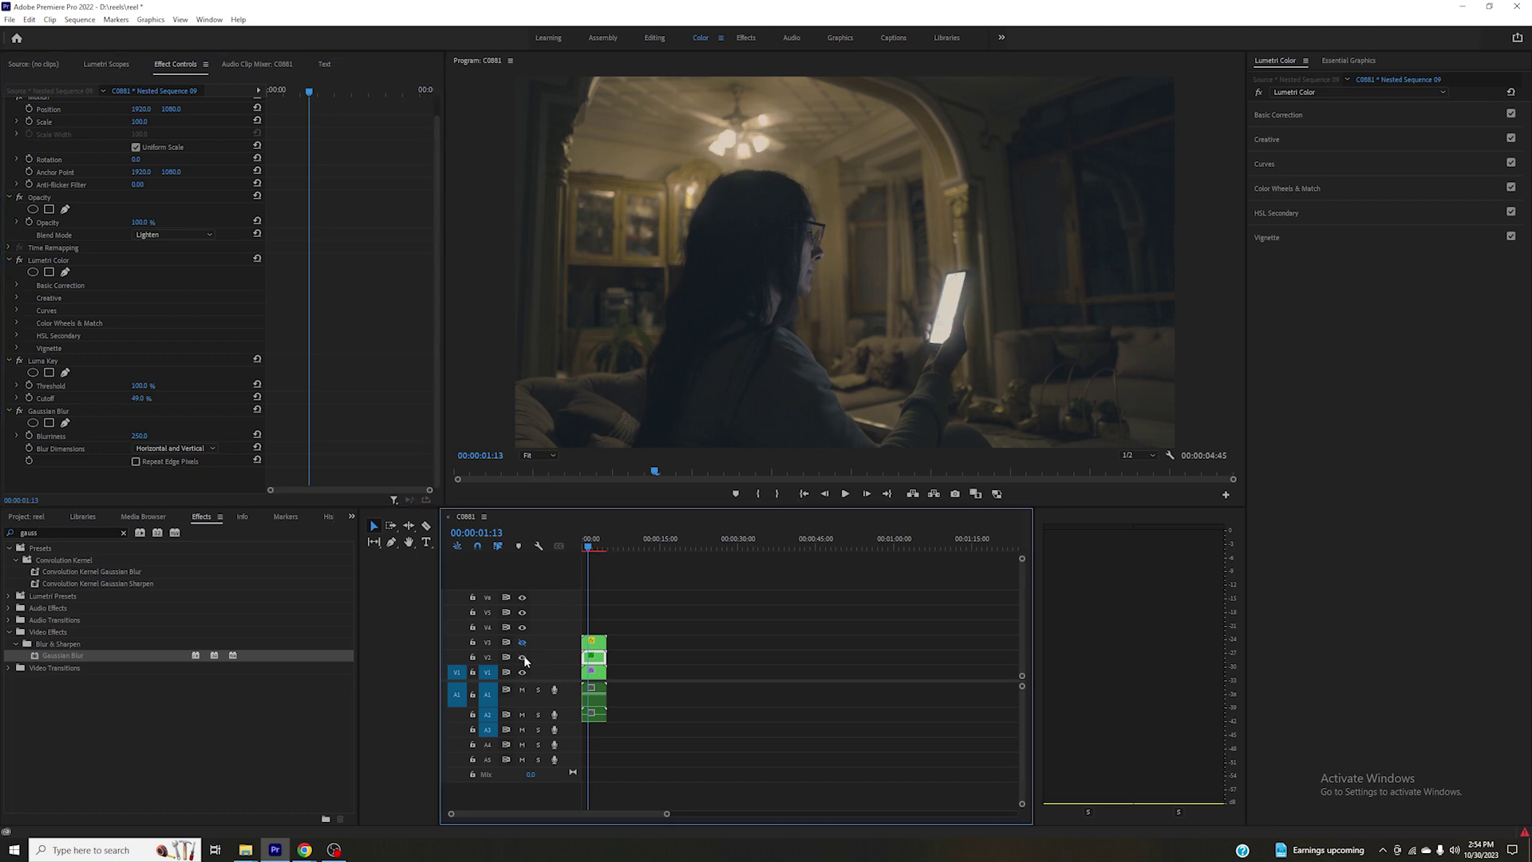
left_click(594, 672)
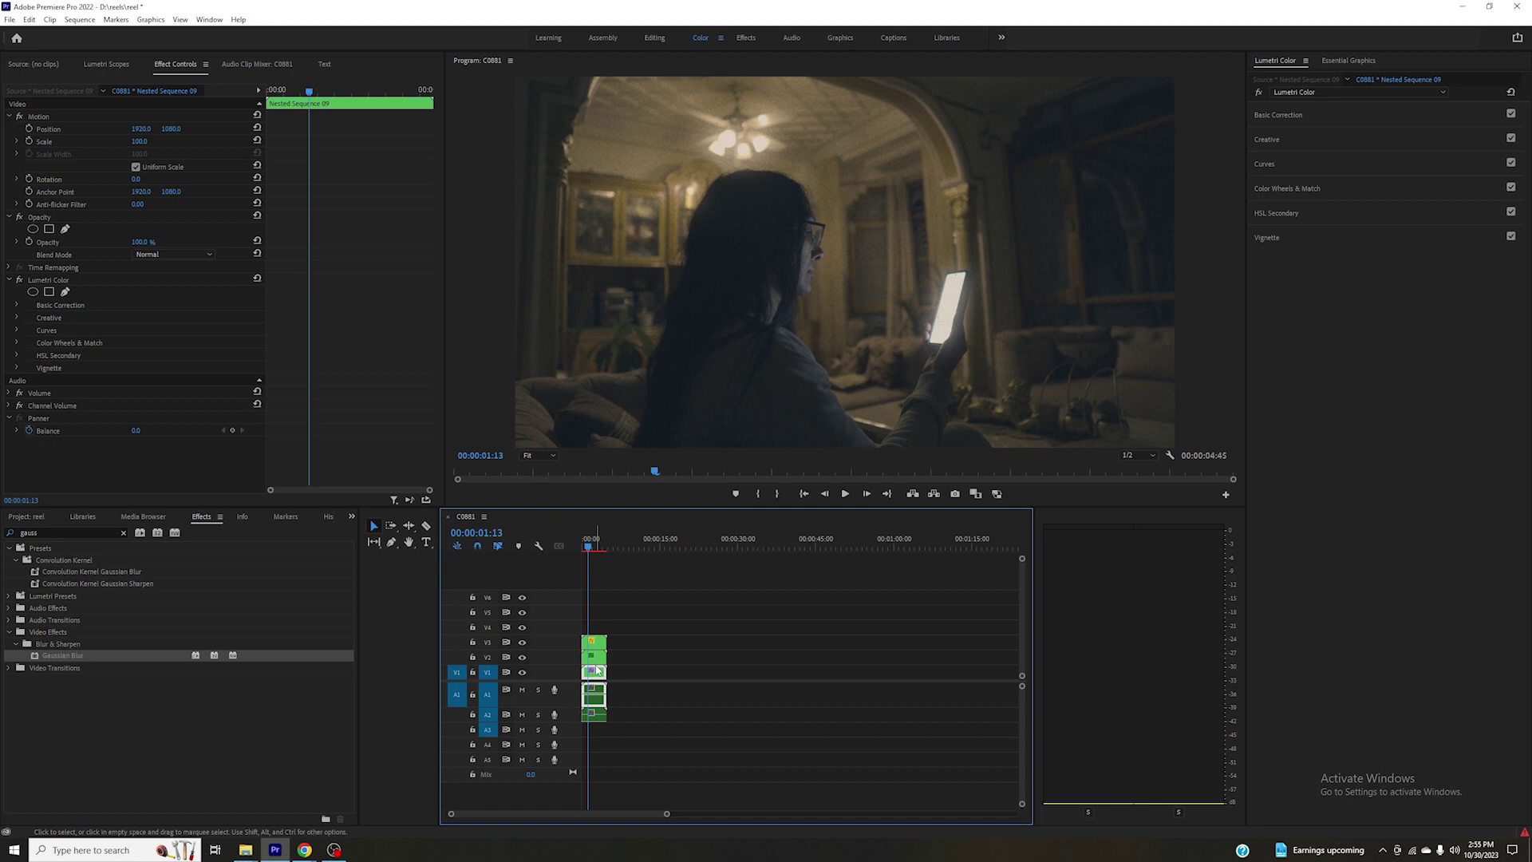
Step: Expand Vignette and set its Amount to -0.4 to darken the frame edges
left_click(1324, 240)
left_click_drag(1389, 261, 1457, 290)
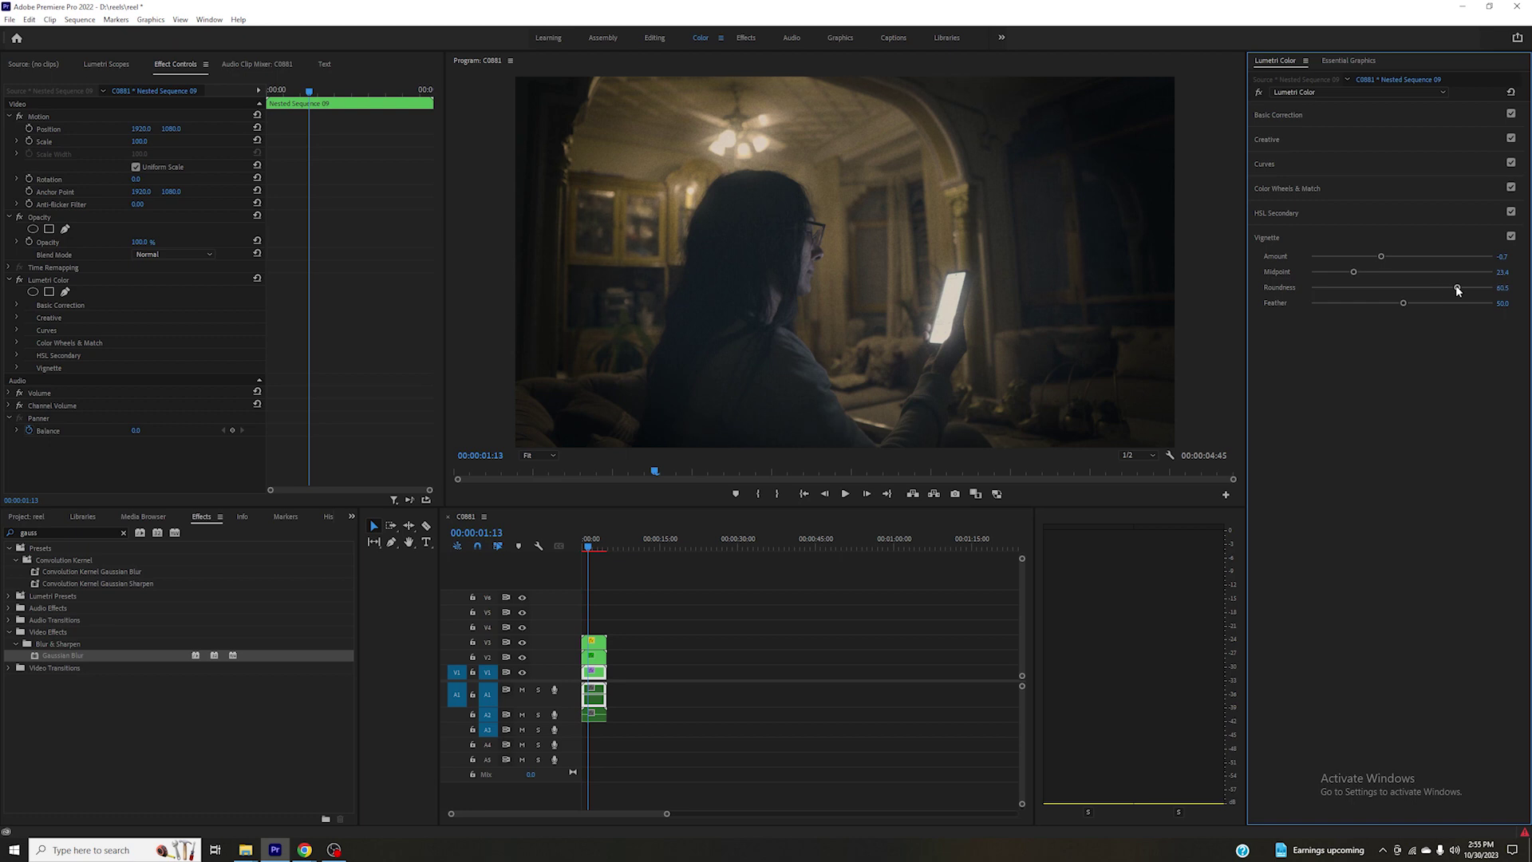
left_click_drag(1381, 257, 1389, 257)
Step: Play the graded clip in the Program Monitor to review the finished look
left_click(845, 494)
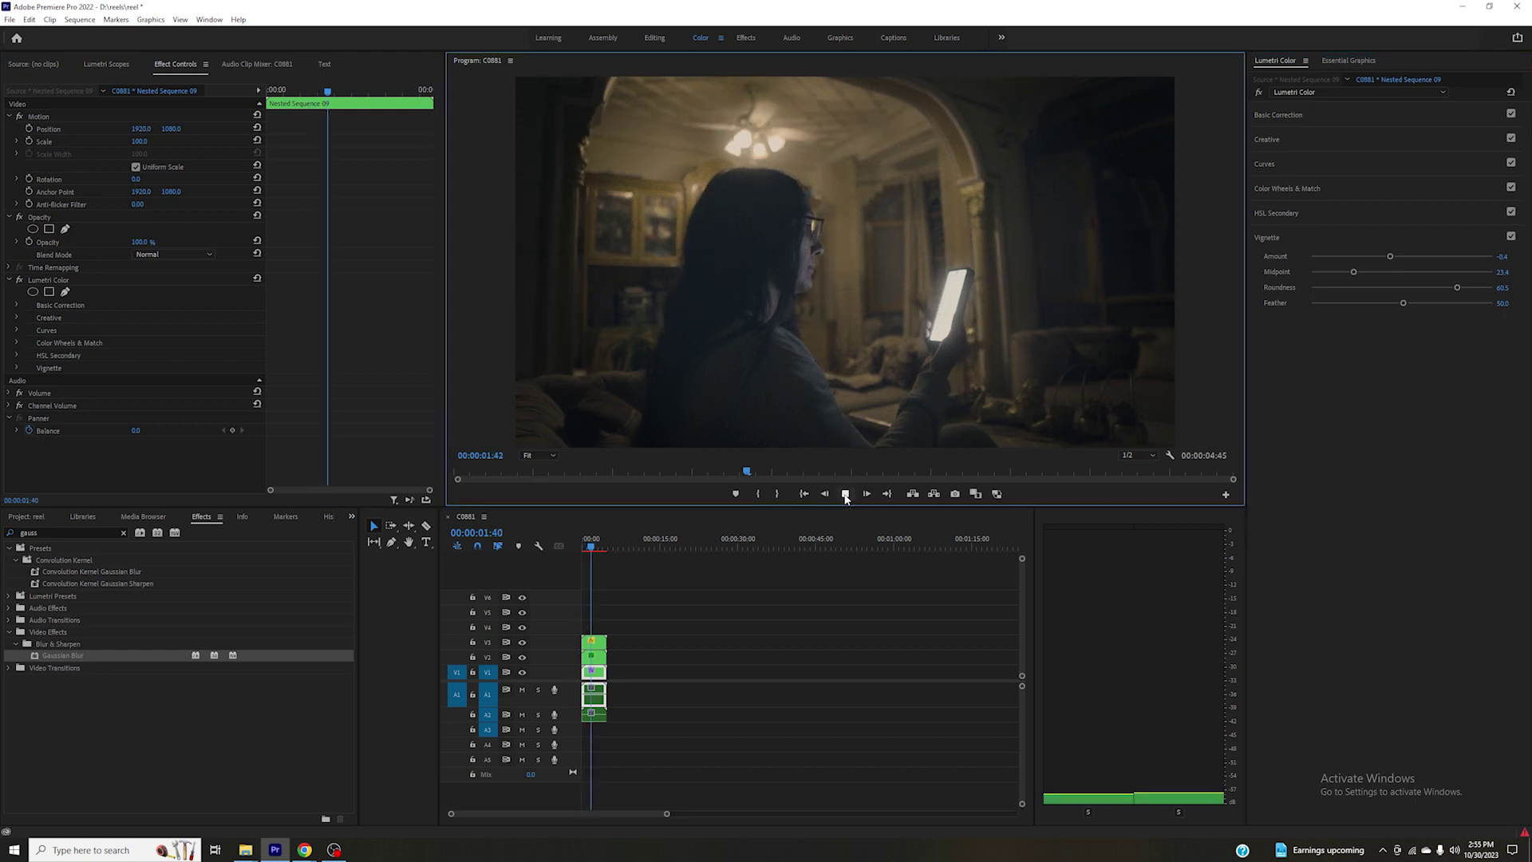